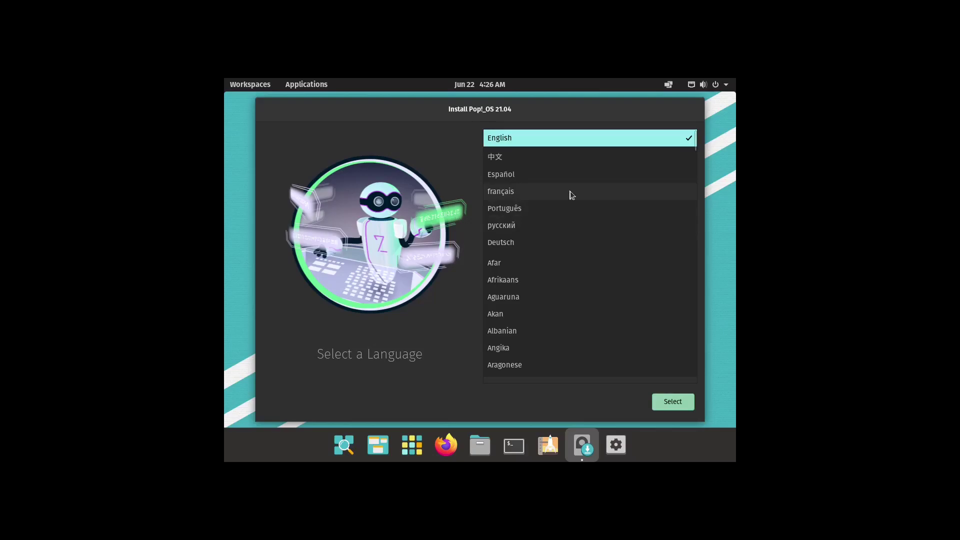
# Set the installer language to Português with the Brasil region and choose the Português (Brasil) keyboard layout.
pyautogui.click(563, 205)
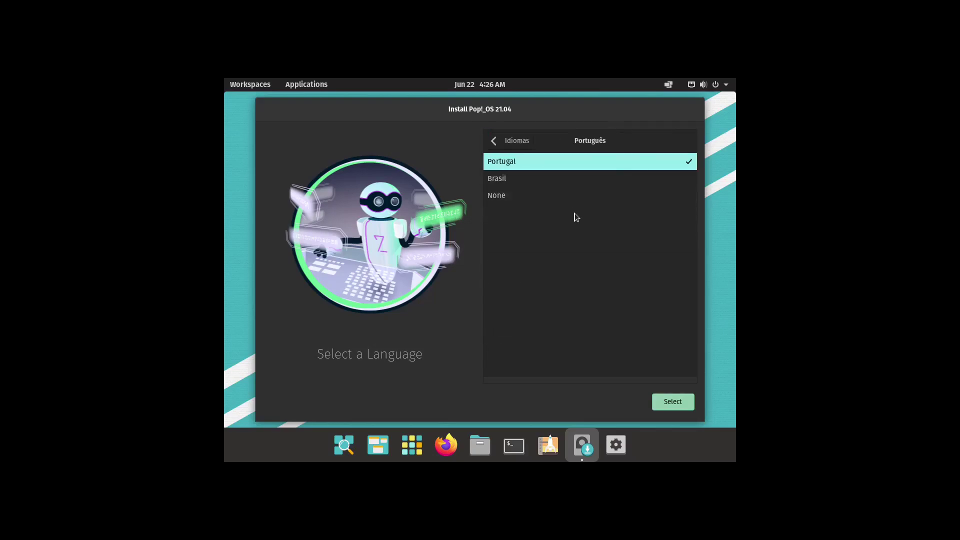
pyautogui.click(548, 178)
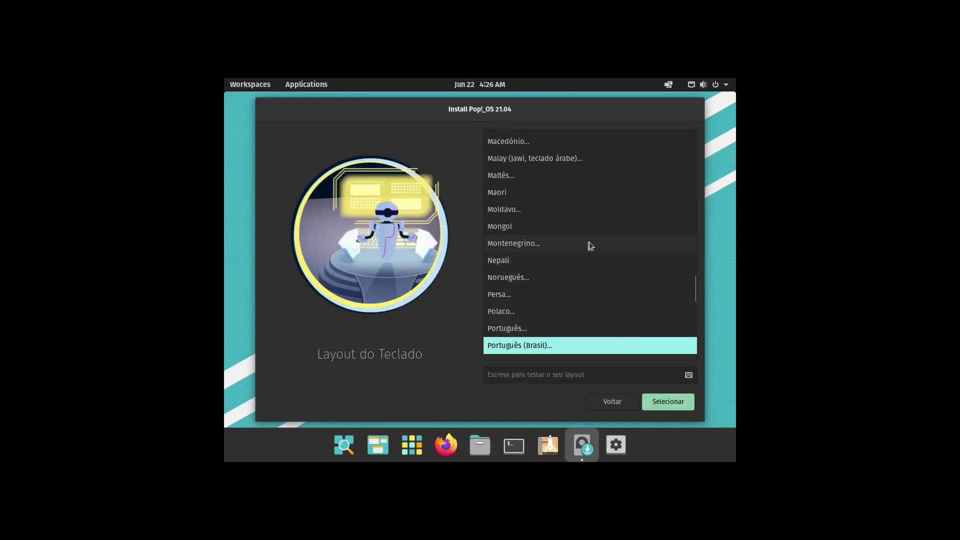
pyautogui.click(569, 376)
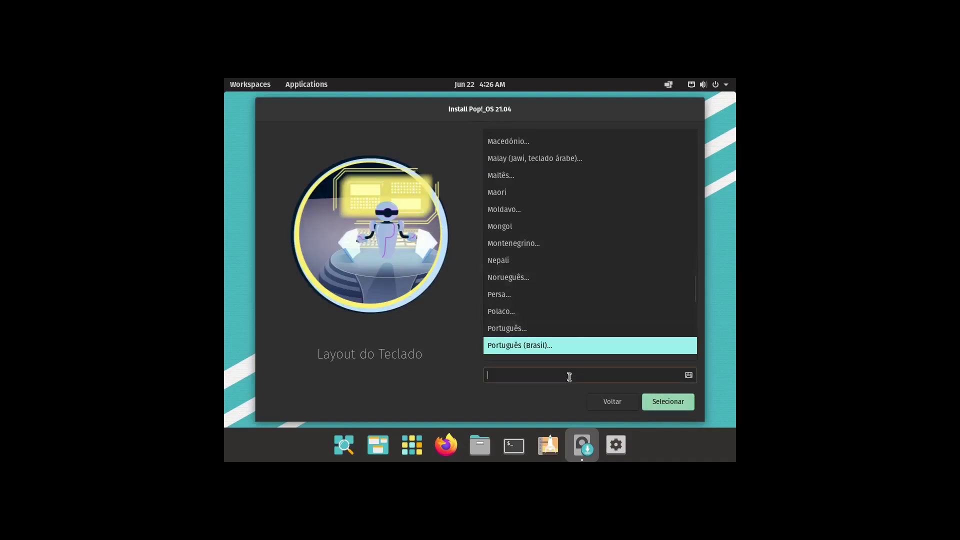
pyautogui.click(640, 348)
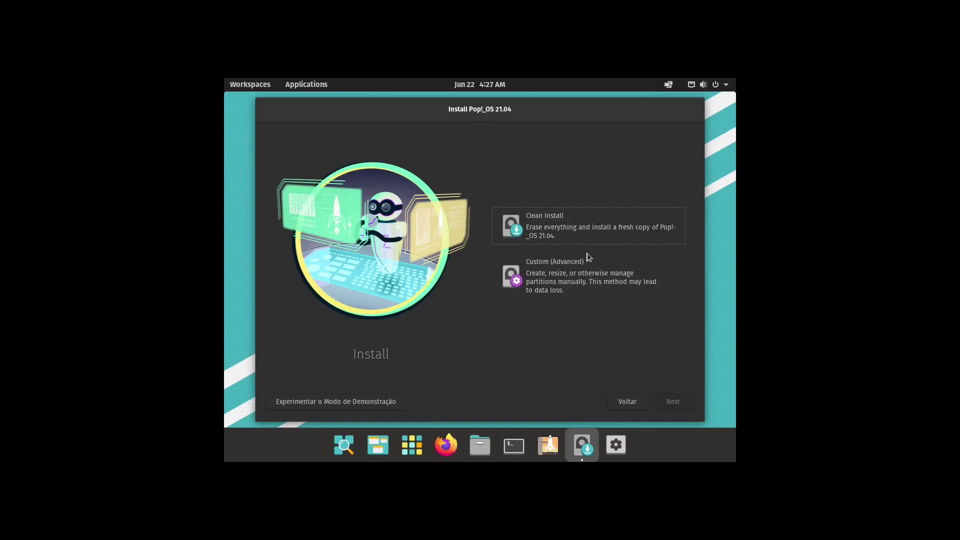
# Choose a Clean Install of Pop!_OS 21.04 and proceed to choosing a drive encryption password.
pyautogui.click(554, 230)
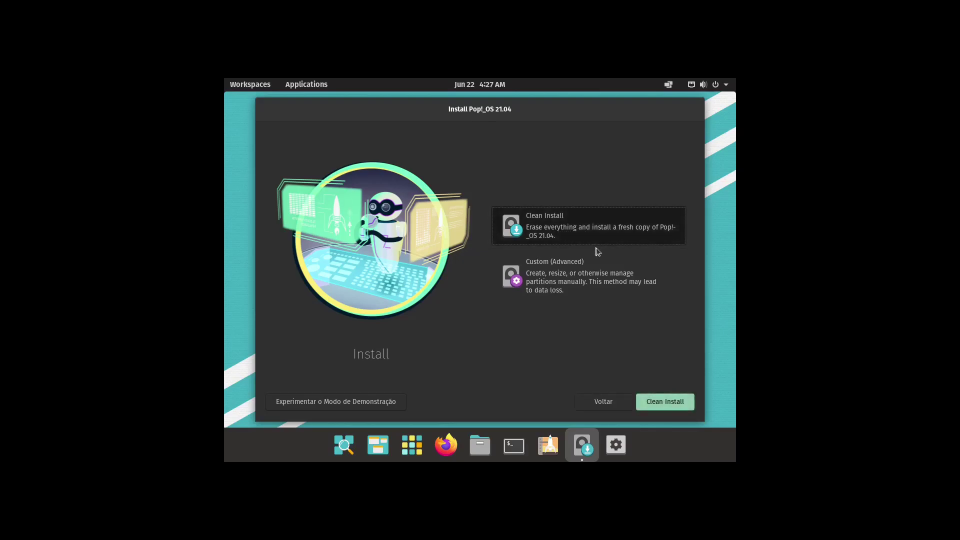
pyautogui.click(658, 403)
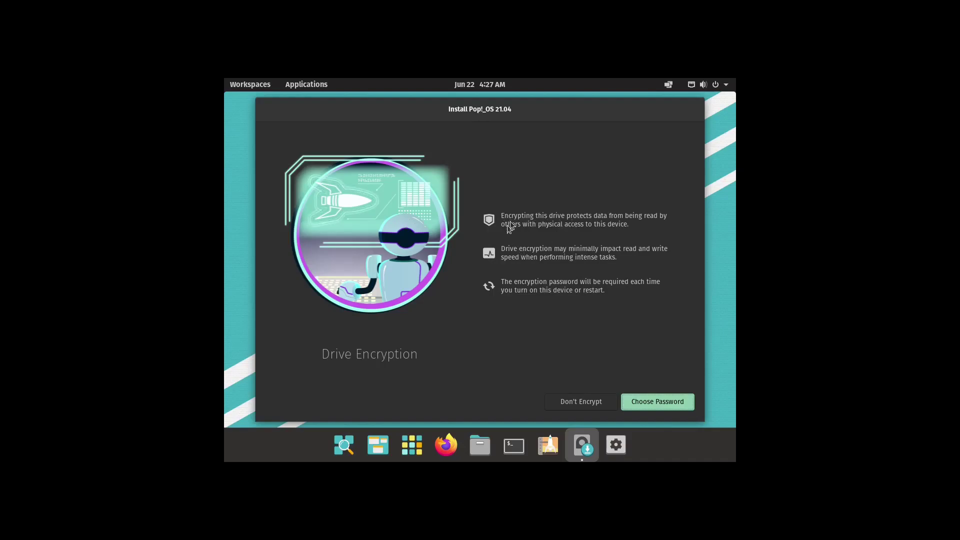
pyautogui.click(657, 400)
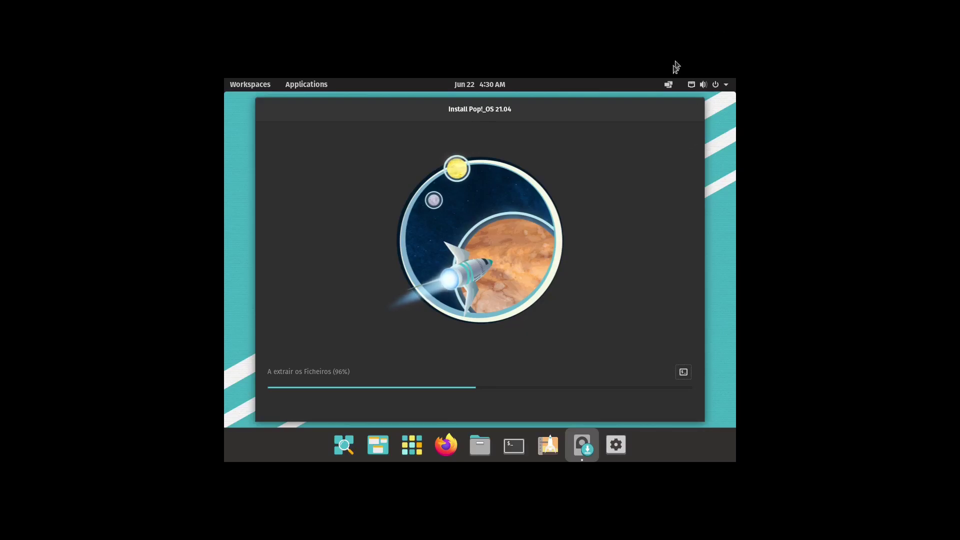
# Examine the window tiling options and shortcuts while the installation runs, and close them again.
pyautogui.click(669, 85)
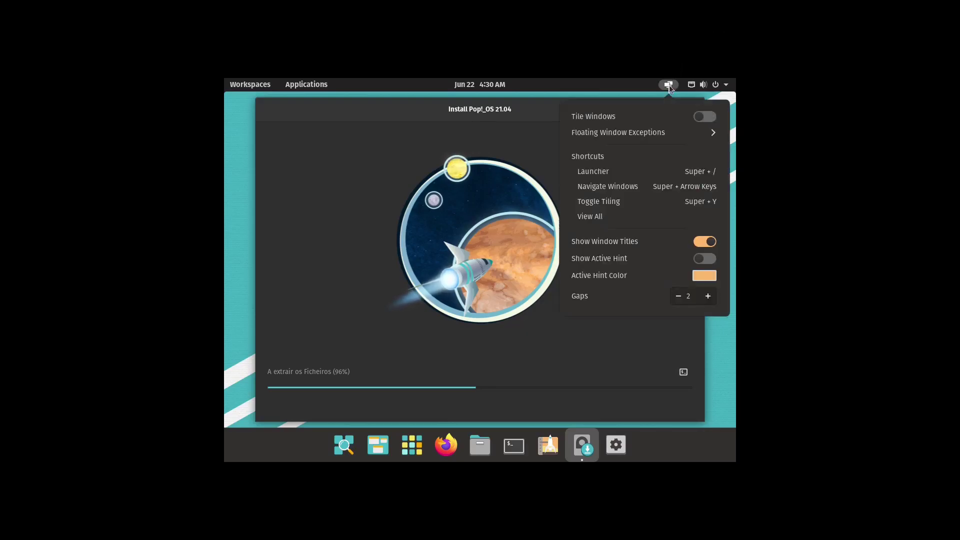
pyautogui.click(668, 85)
pyautogui.click(669, 85)
pyautogui.click(669, 85)
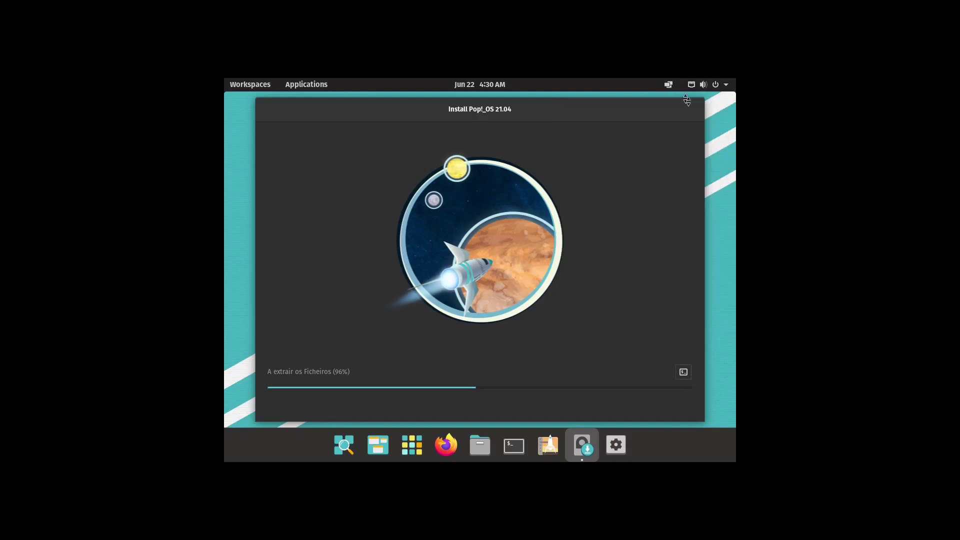
# Open Display Settings from the desktop of the live session.
pyautogui.rightClick(715, 119)
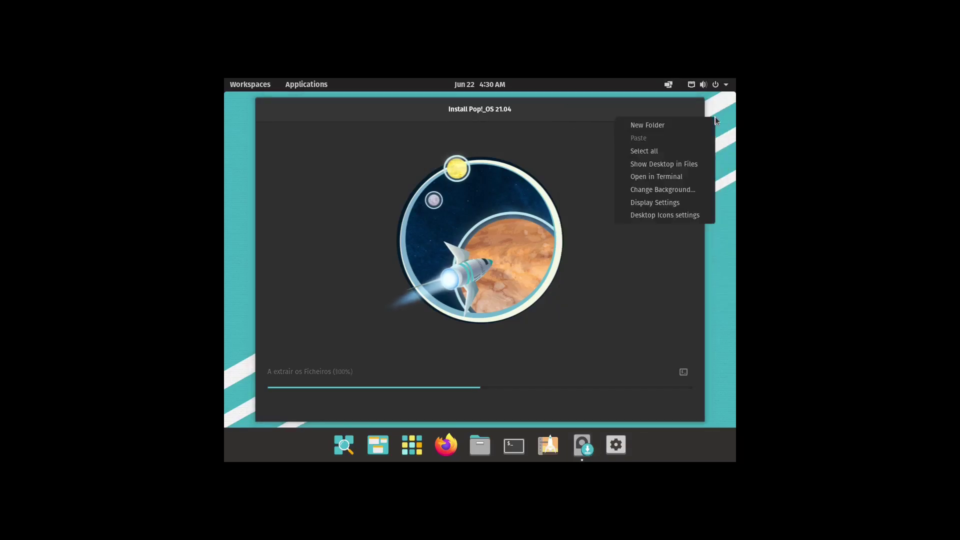
pyautogui.click(679, 202)
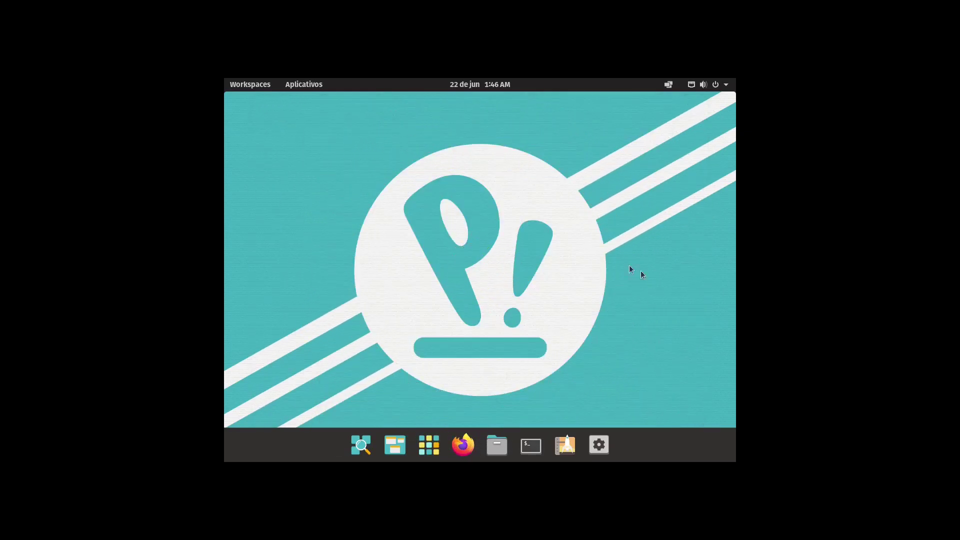
# Open Configurações in the installed system and go to the Telas page.
pyautogui.rightClick(481, 180)
pyautogui.click(460, 173)
pyautogui.click(597, 446)
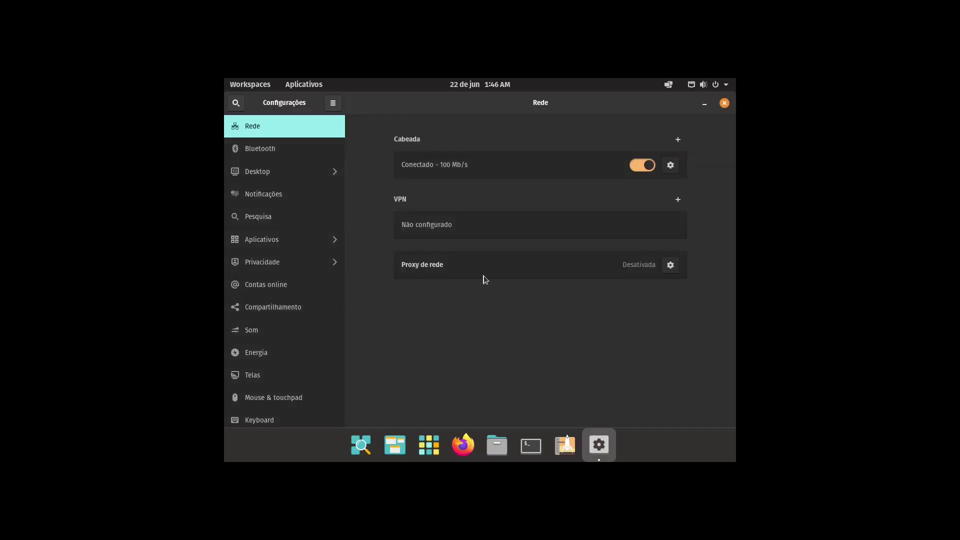
pyautogui.scroll(-5, 294, 244)
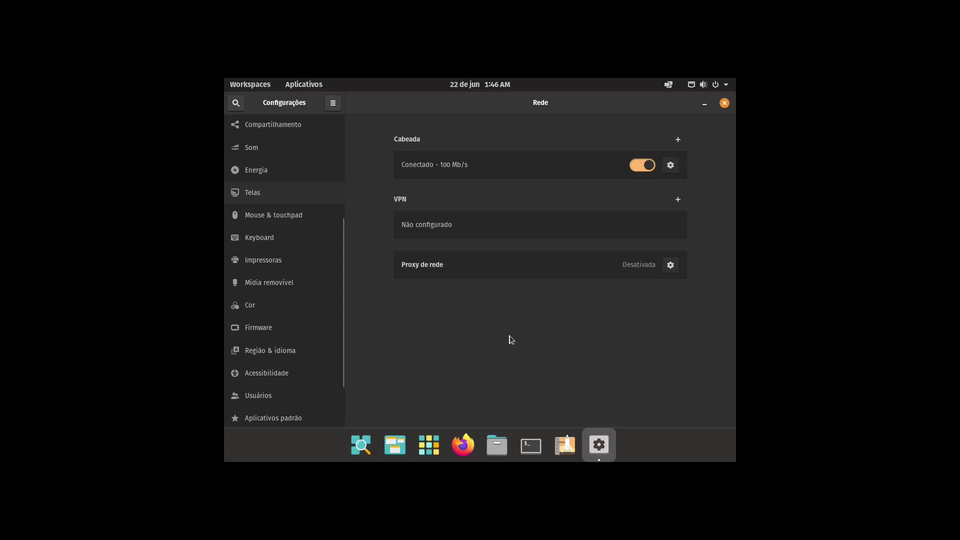
pyautogui.click(269, 194)
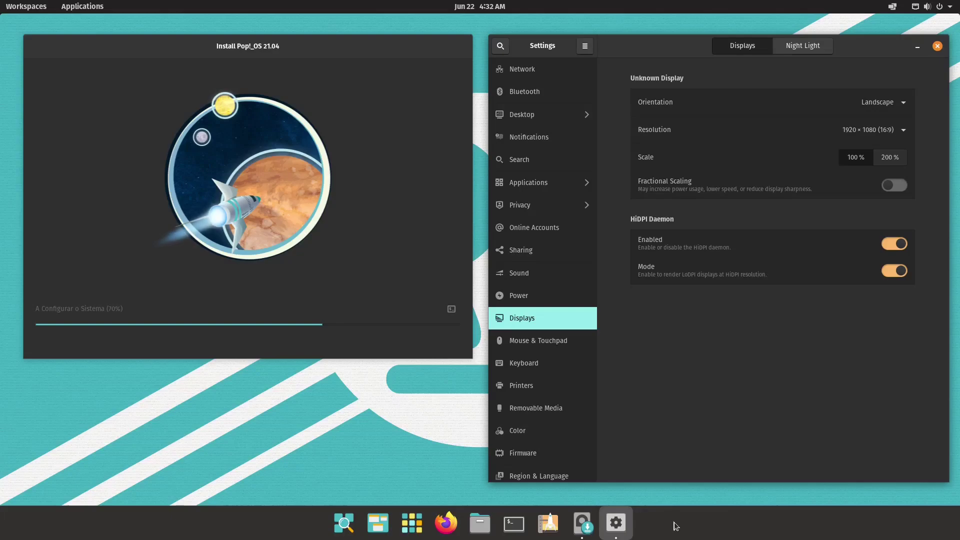
# Bring up the launcher to view the running applications.
pyautogui.click(343, 523)
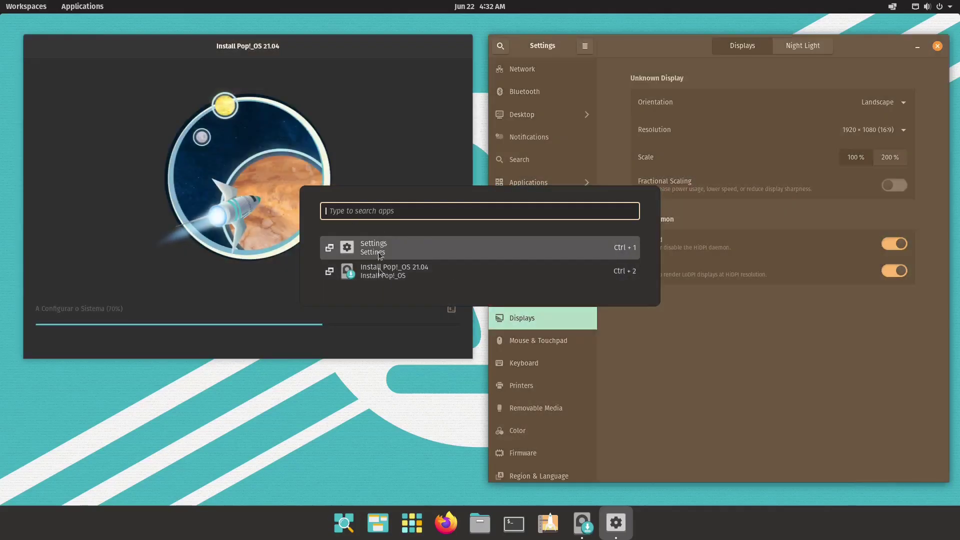
pyautogui.click(394, 395)
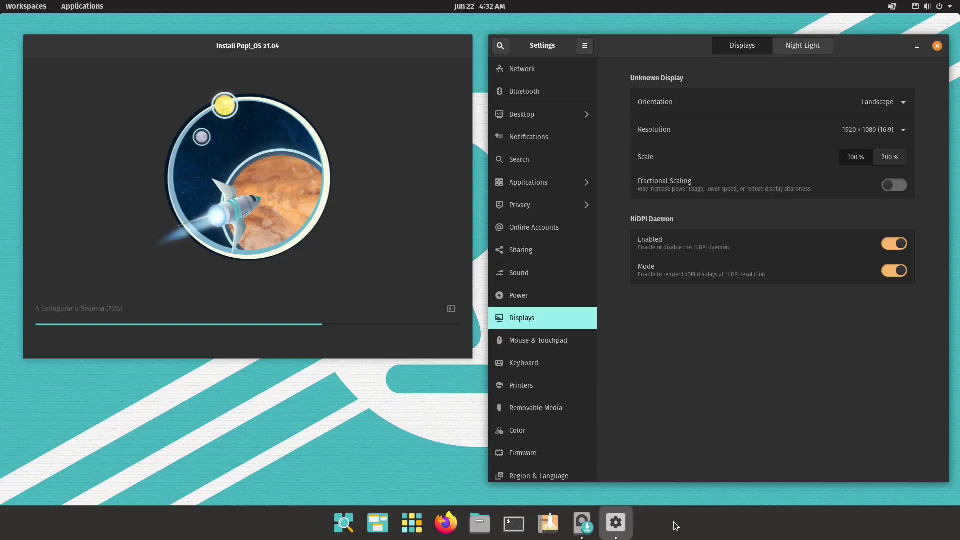
pyautogui.click(343, 522)
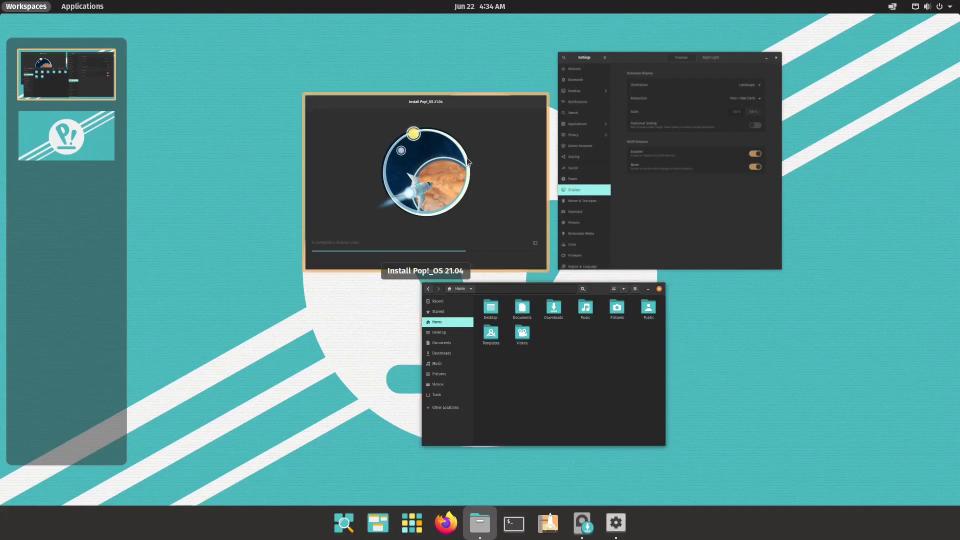
# Move the Install Pop!_OS window to the second workspace and bring up Files from the applications overview.
pyautogui.moveTo(468, 161); pyautogui.dragTo(98, 146)
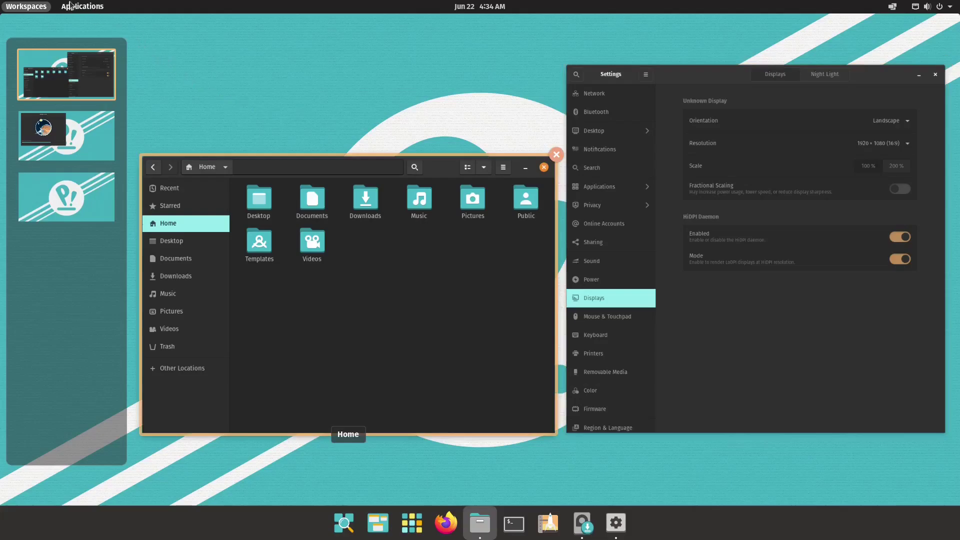
pyautogui.click(69, 6)
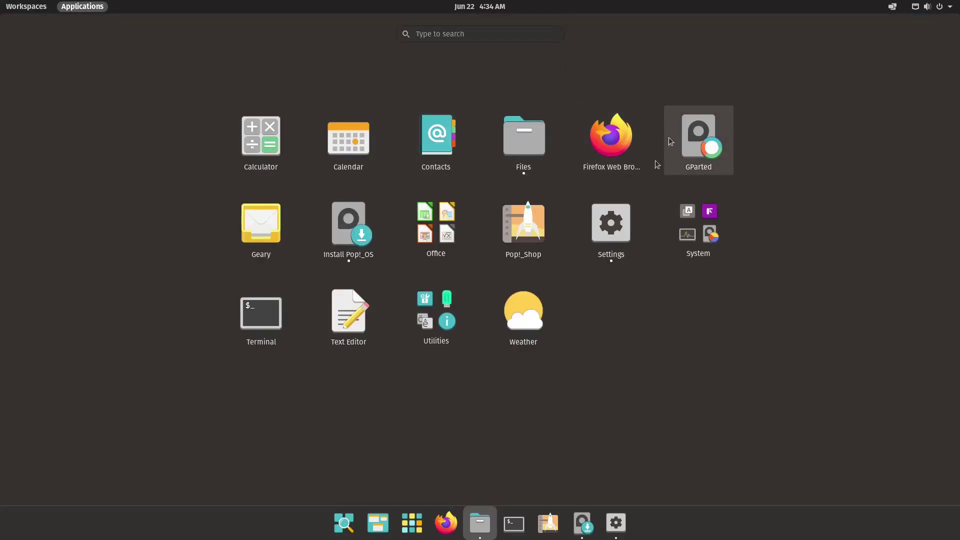
pyautogui.click(523, 136)
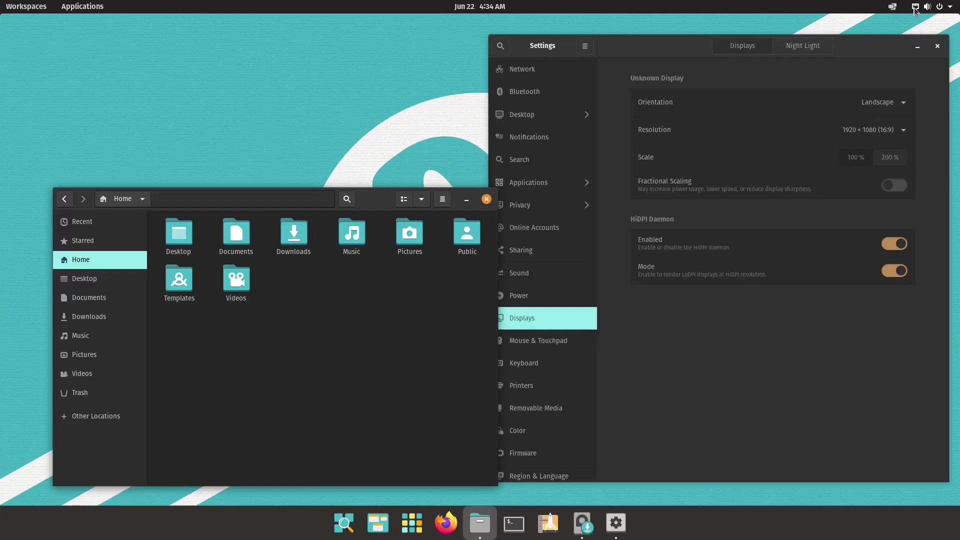
# Check the system menu's volume, network and power options, and return to the Settings window.
pyautogui.click(949, 7)
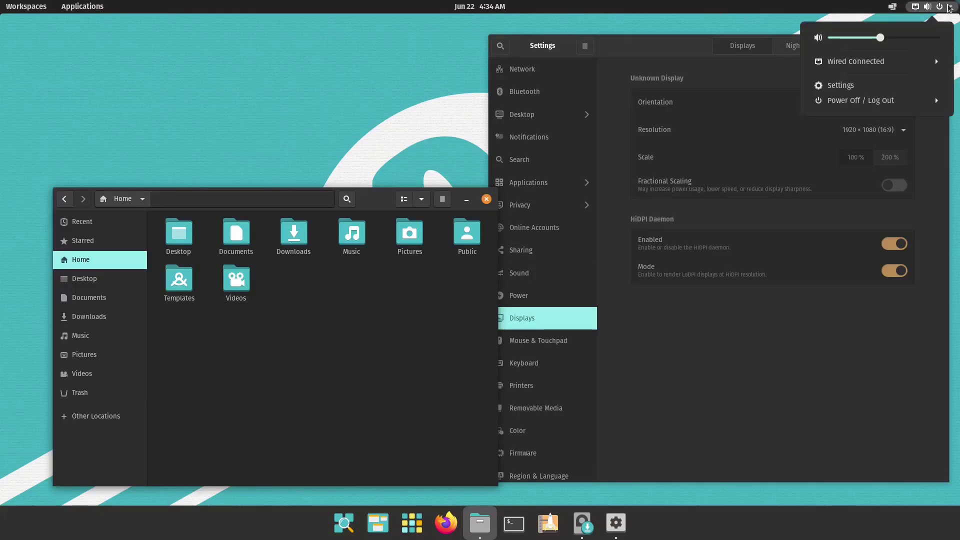
pyautogui.click(649, 43)
pyautogui.click(668, 49)
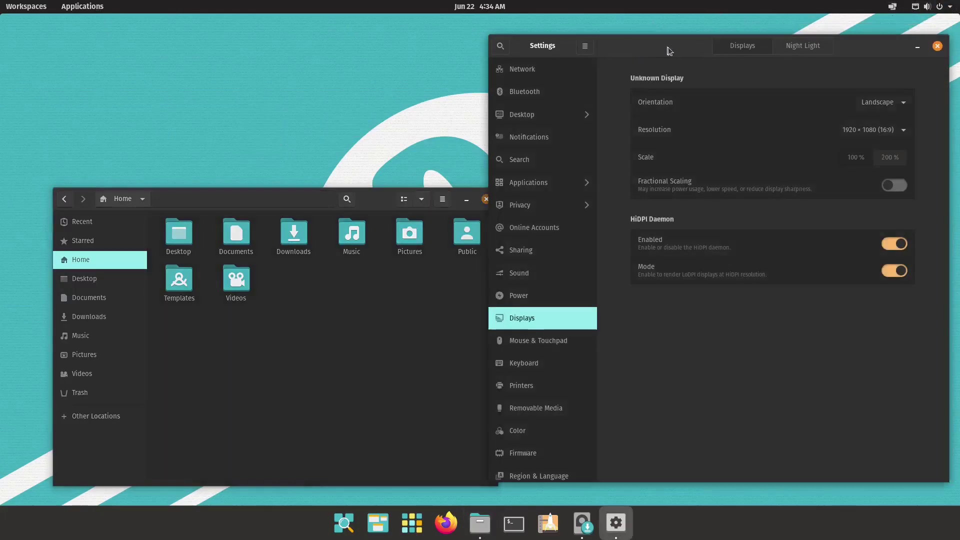
pyautogui.hotkey('ctrl', 'F8')
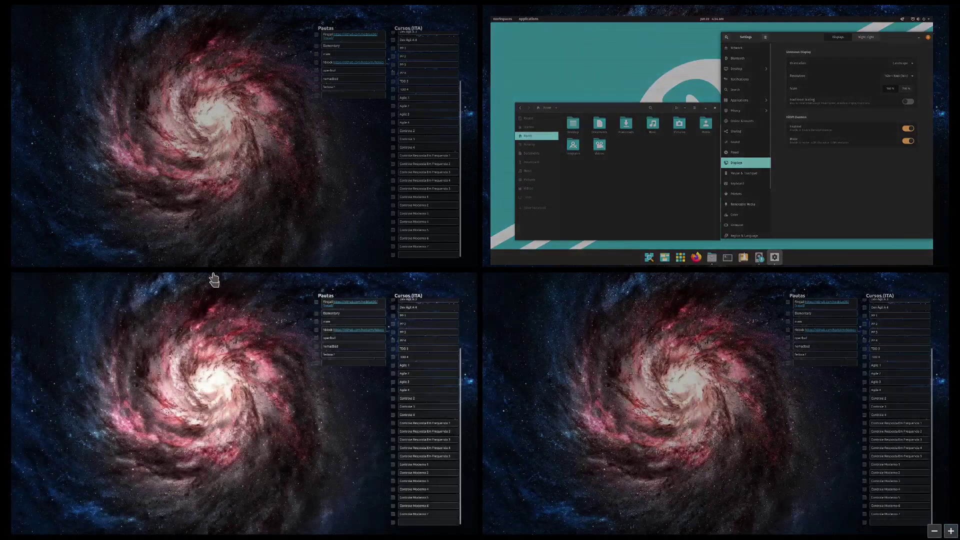
pyautogui.click(500, 235)
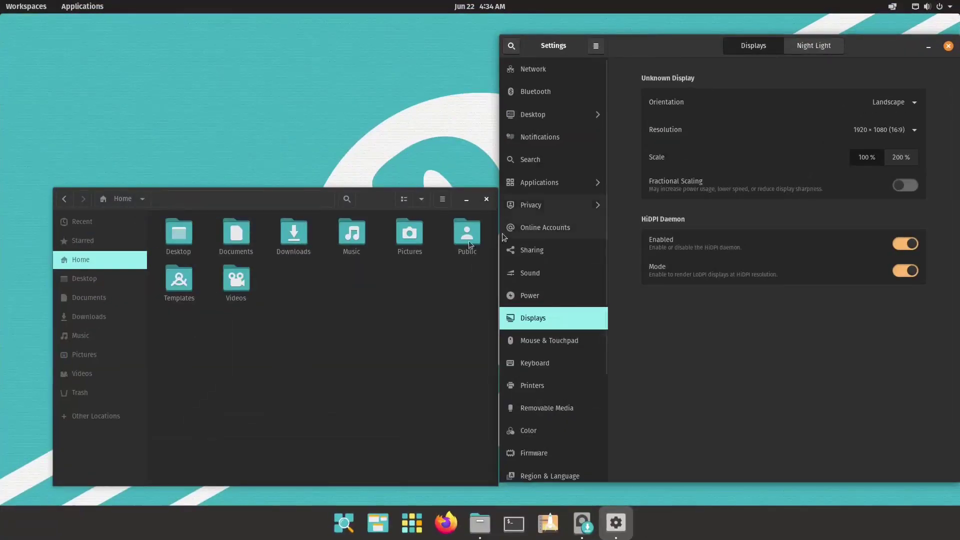
# Switch to the second workspace and move the Install Pop!_OS window towards the middle of the desktop.
pyautogui.click(35, 12)
pyautogui.click(73, 148)
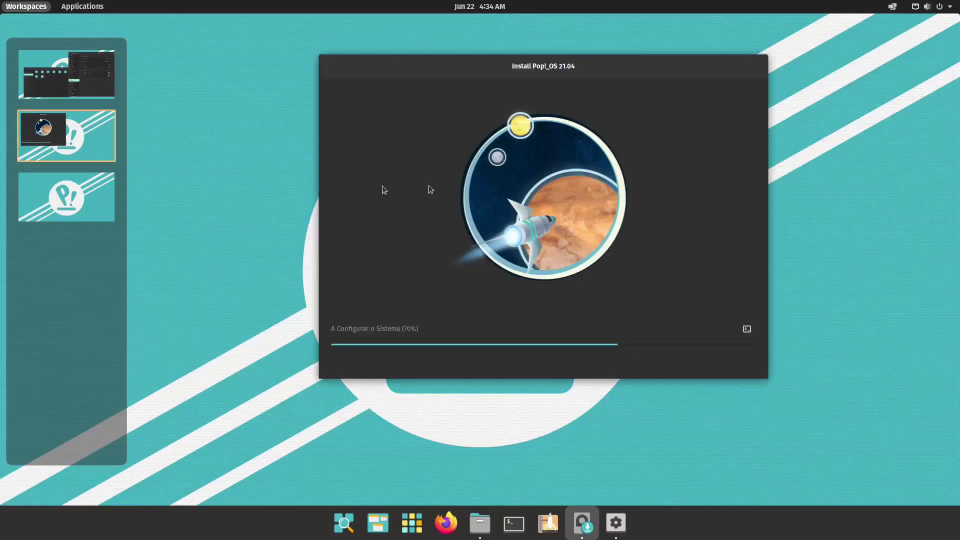
pyautogui.click(490, 67)
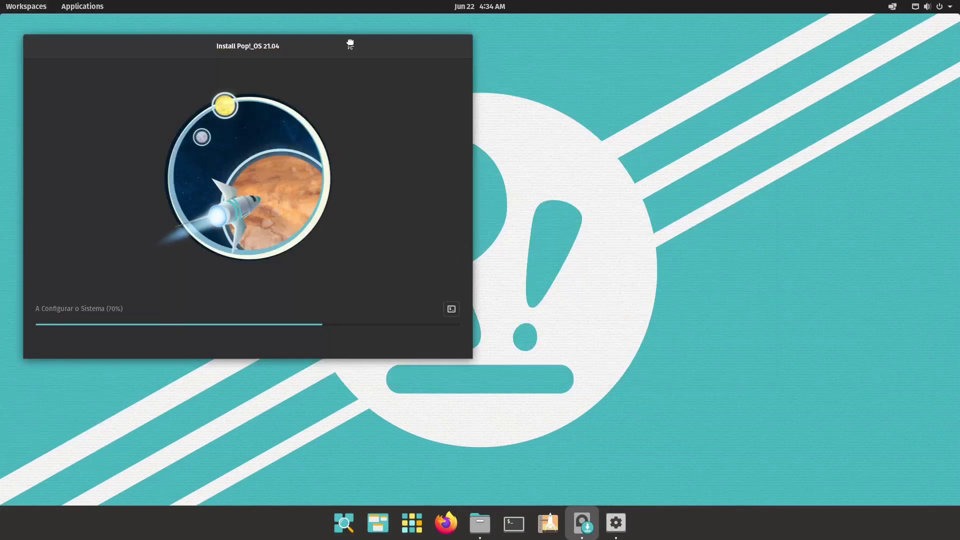
pyautogui.moveTo(350, 44); pyautogui.dragTo(579, 117)
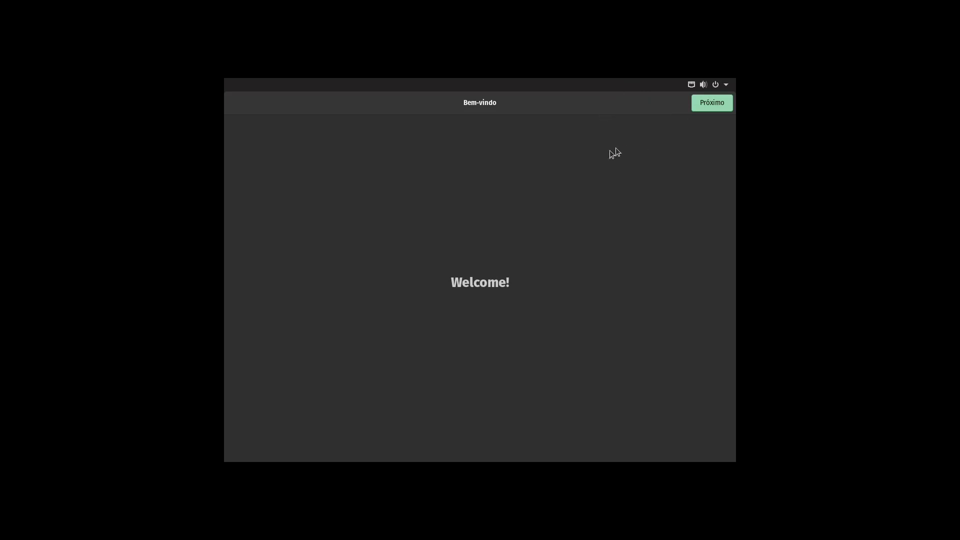
# Advance through the welcome setup, accept the account's full name and username, and enter the account password.
pyautogui.click(708, 105)
pyautogui.click(708, 104)
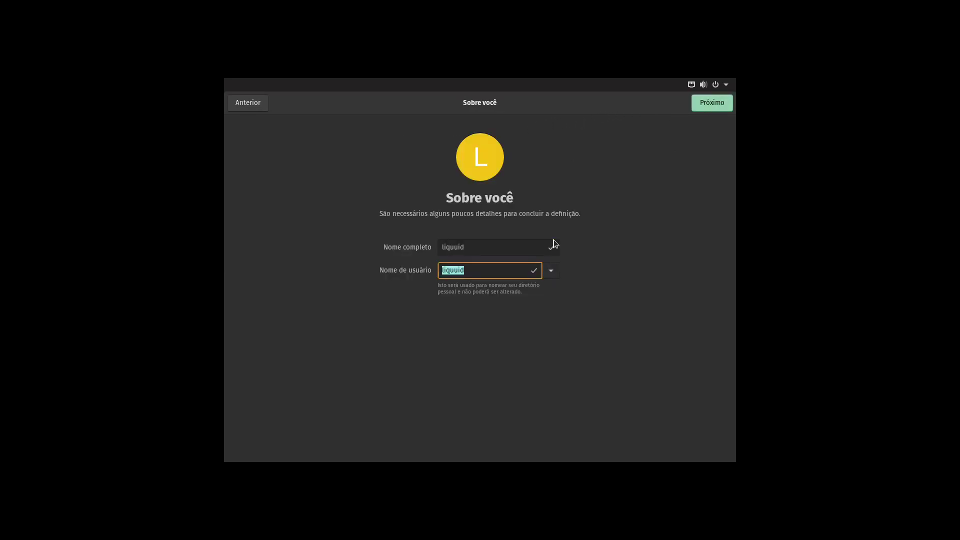
pyautogui.click(710, 104)
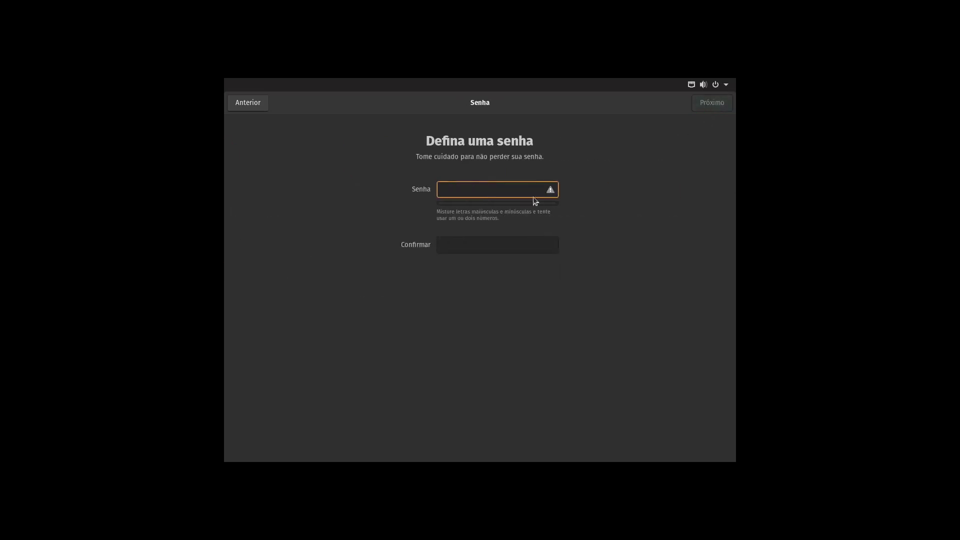
pyautogui.write('•')
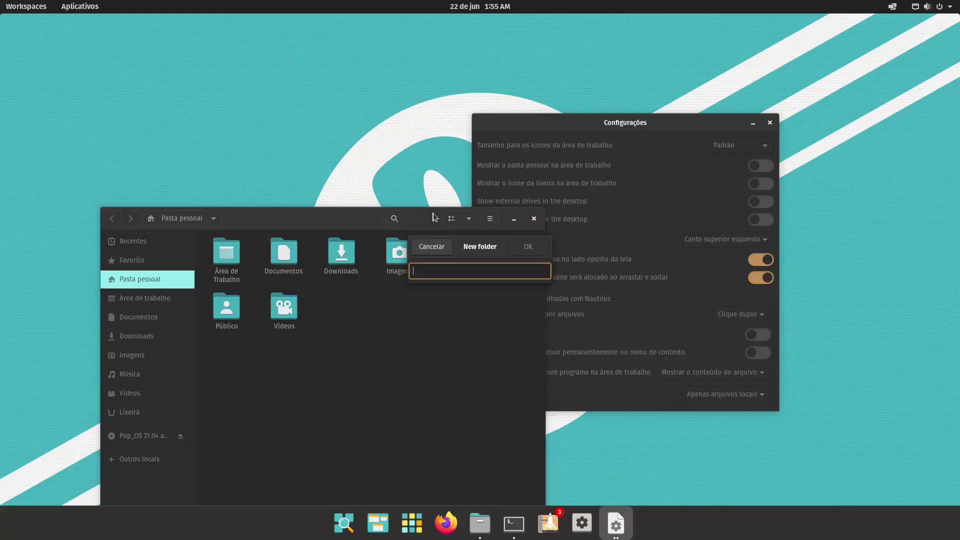
# Create two new folders on the desktop, named fooo and foo.
pyautogui.write('fooo')
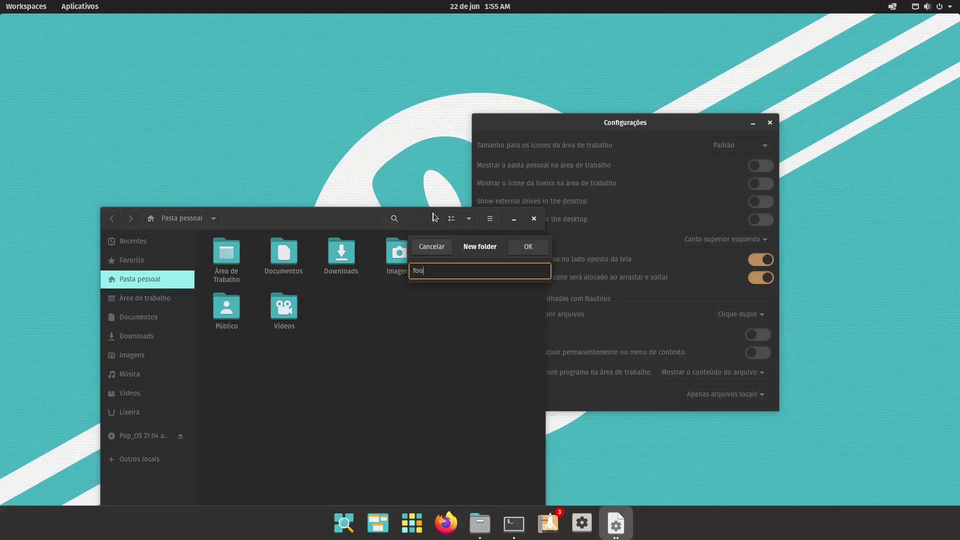
pyautogui.press('Return')
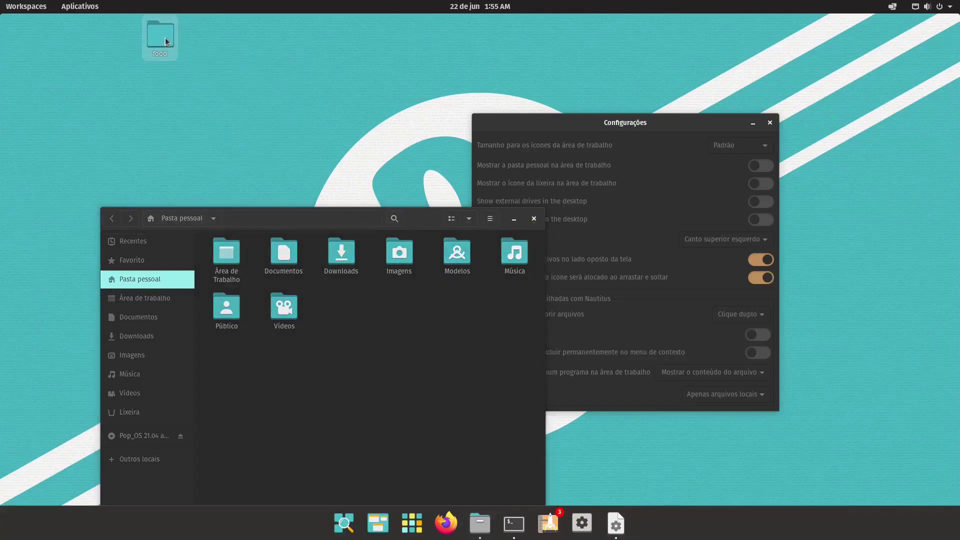
pyautogui.rightClick(108, 59)
pyautogui.click(214, 69)
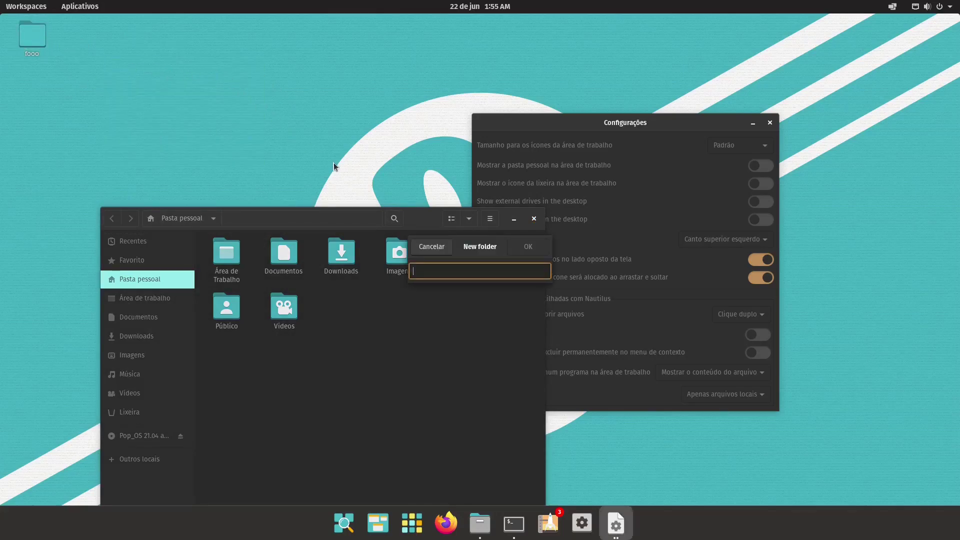
pyautogui.write('foo')
pyautogui.press('Return')
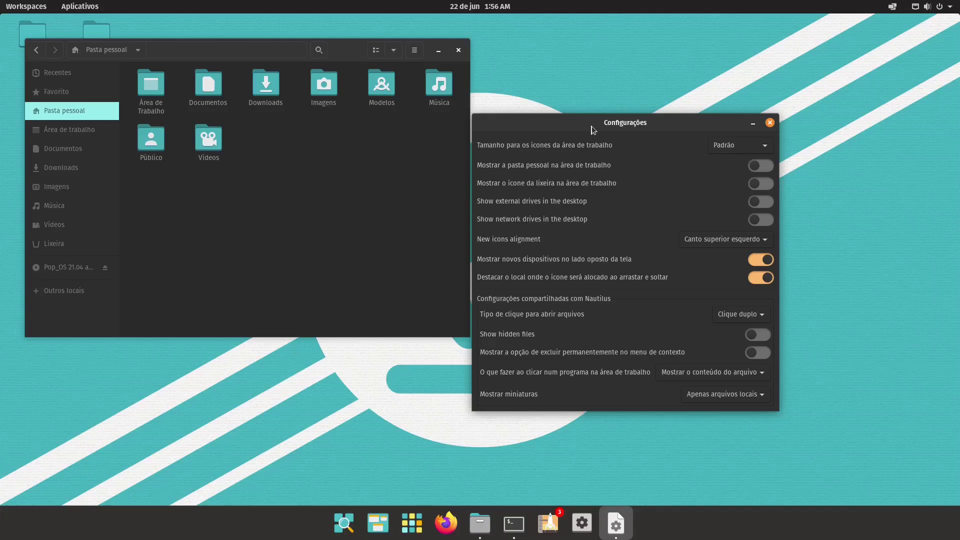
# Move the desktop icons Configurações window slightly away from the file manager window.
pyautogui.moveTo(592, 128); pyautogui.dragTo(619, 110)
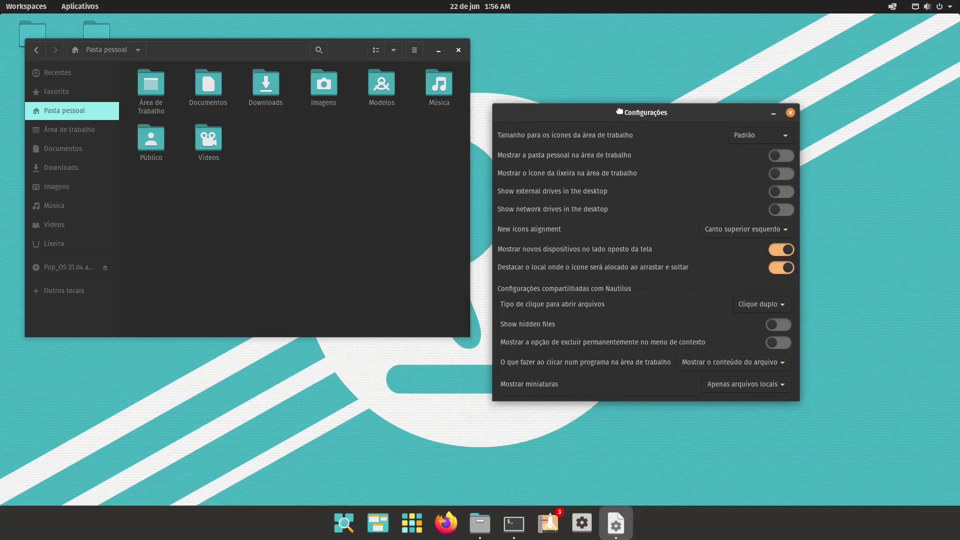
# Move the file manager window away from the desktop folders and set the desktop icon size to Grande.
pyautogui.moveTo(334, 49); pyautogui.dragTo(346, 235)
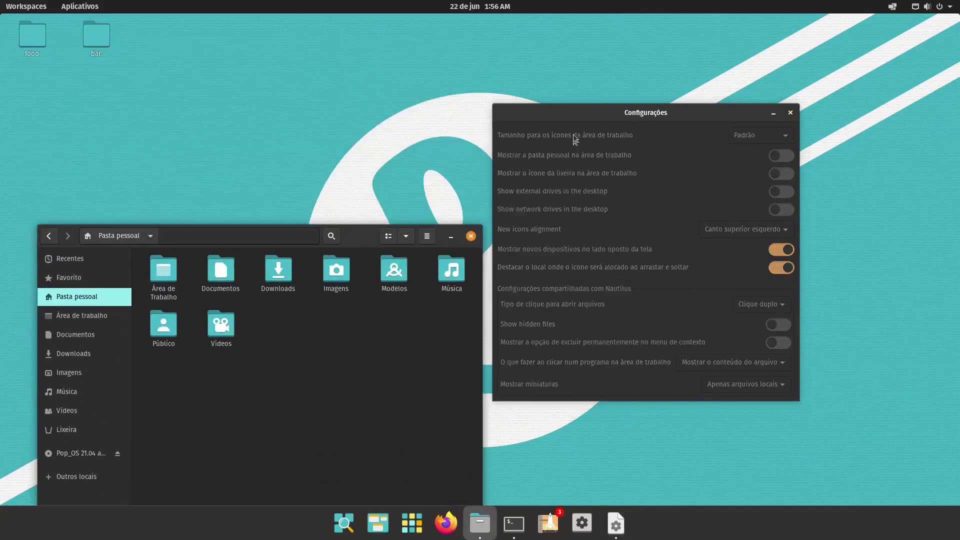
pyautogui.click(755, 135)
pyautogui.click(742, 182)
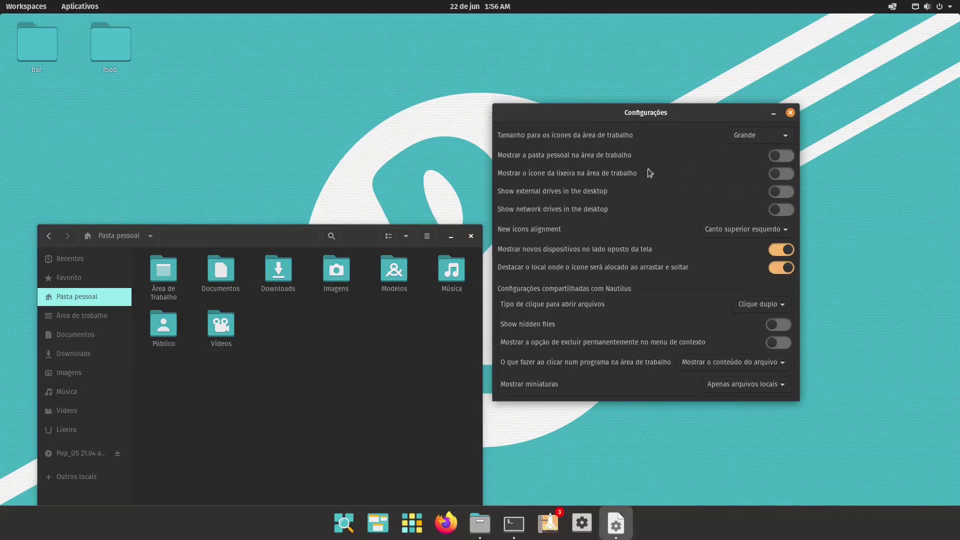
# Try showing the home folder on the desktop, leave it hidden, and show the trash icon there.
pyautogui.click(775, 157)
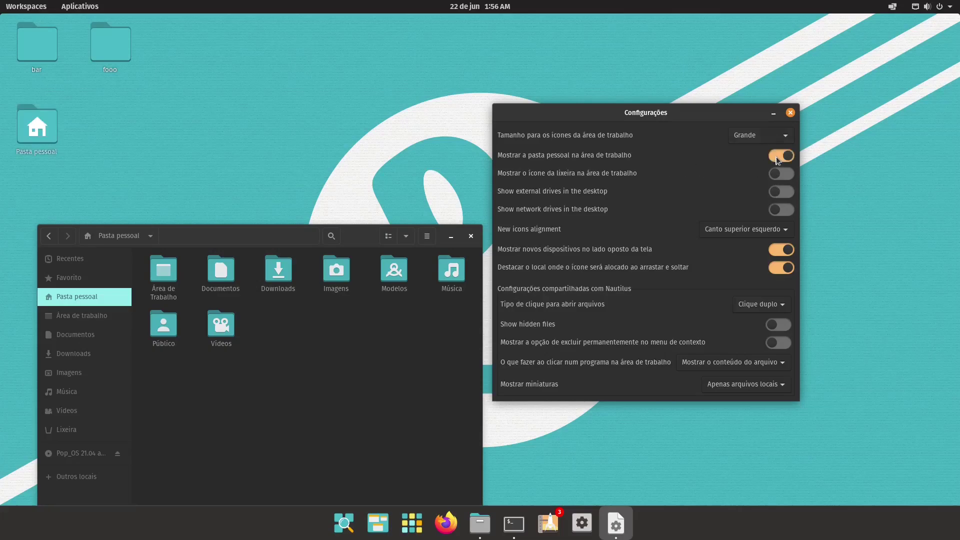
pyautogui.click(776, 157)
pyautogui.click(775, 157)
pyautogui.click(776, 157)
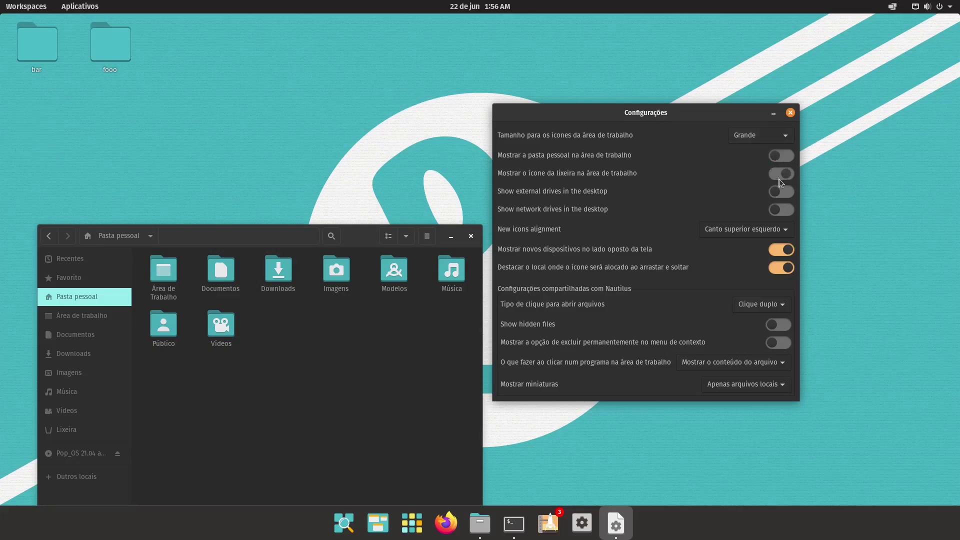
pyautogui.click(51, 130)
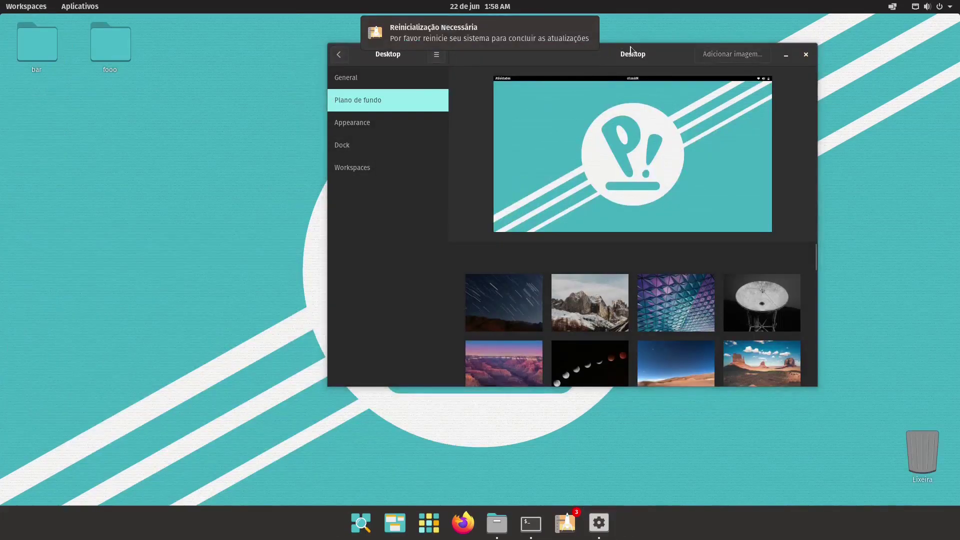
# Move the desktop background settings window aside and try other wallpapers, including the purple geometric pattern and the dish antenna.
pyautogui.moveTo(635, 45); pyautogui.dragTo(342, 111)
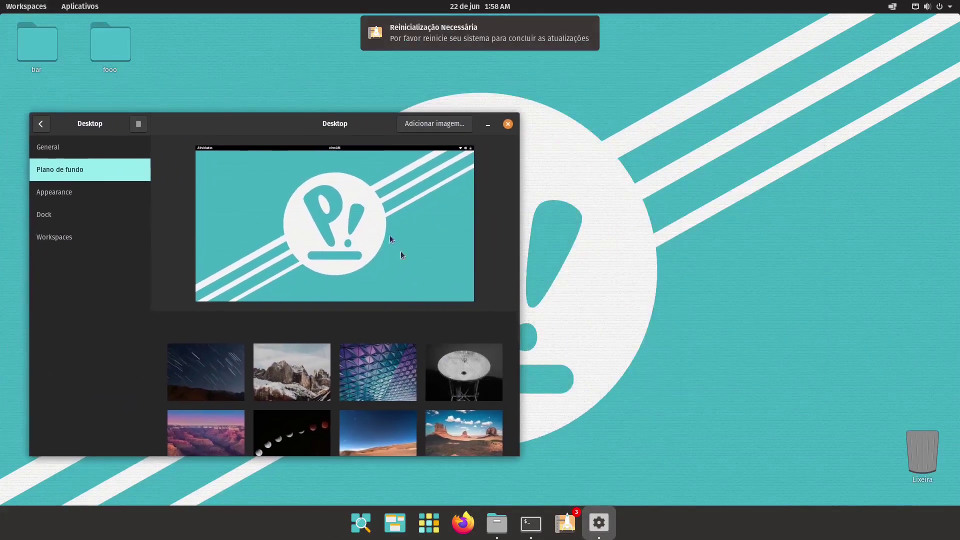
pyautogui.click(382, 381)
pyautogui.click(440, 350)
pyautogui.moveTo(400, 168); pyautogui.dragTo(370, 505)
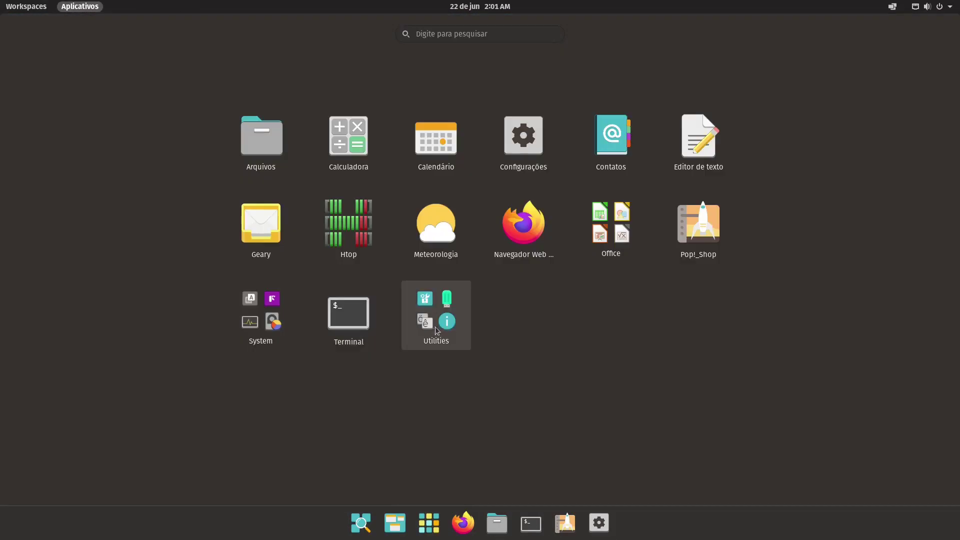
# Launch the Gravador USB tool from the Utilities application group.
pyautogui.click(435, 326)
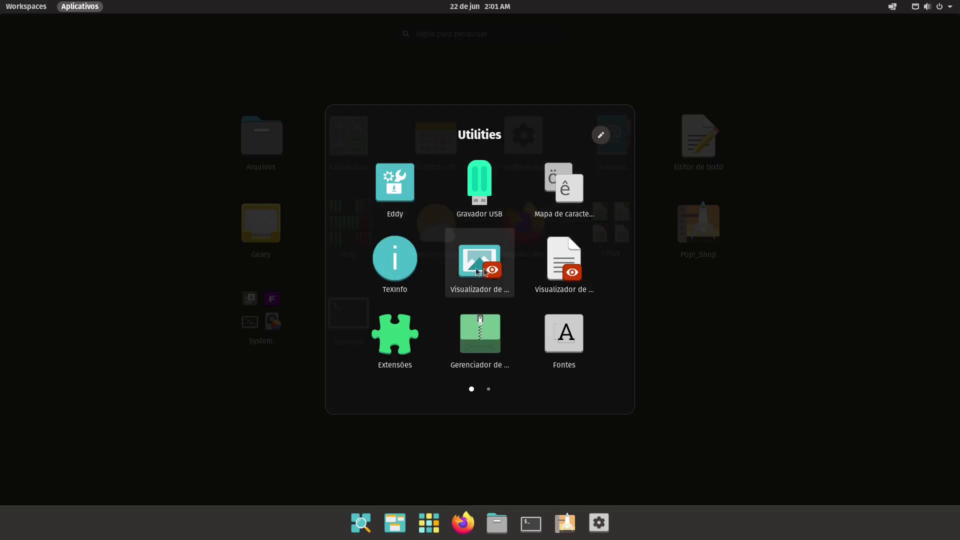
pyautogui.click(478, 185)
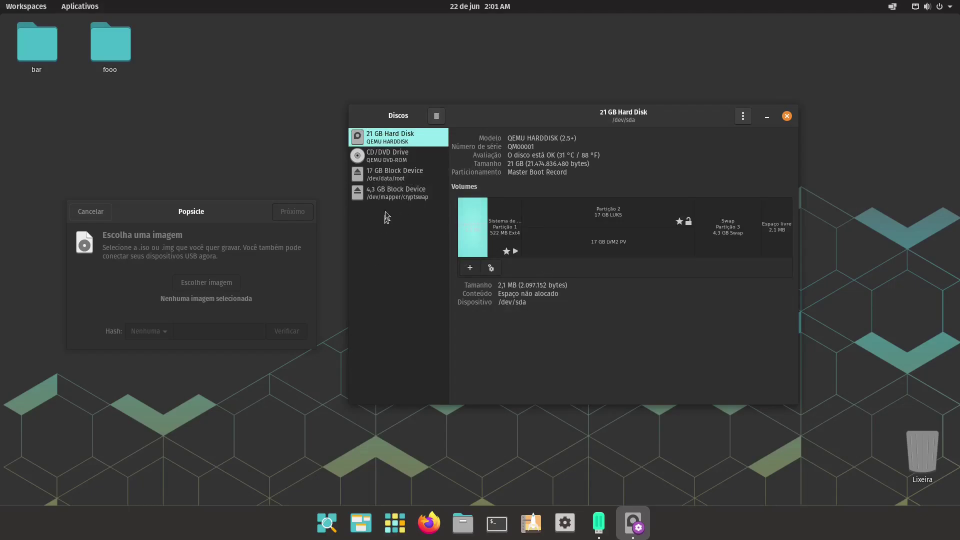
# View the 4,3 GB Block Device in Discos and look through the application and drive options.
pyautogui.click(391, 195)
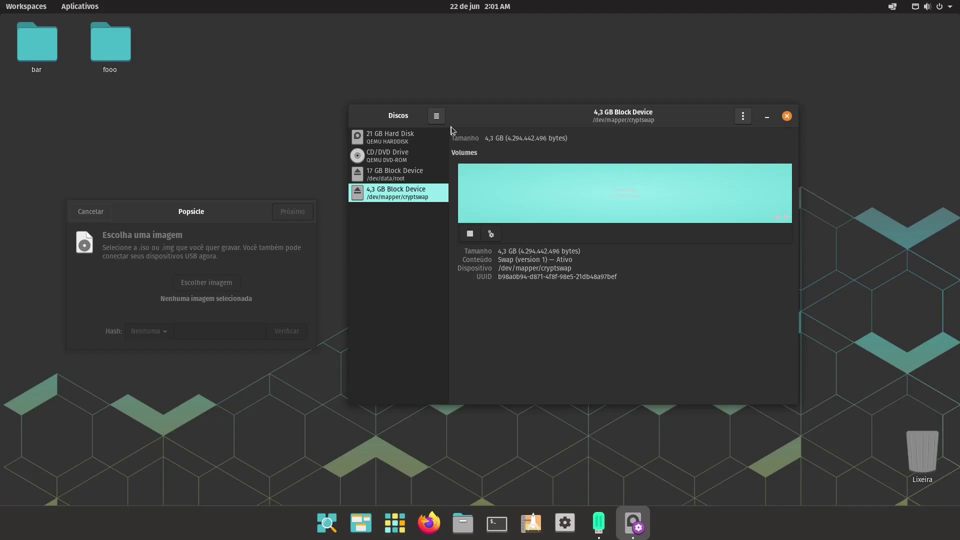
pyautogui.click(436, 120)
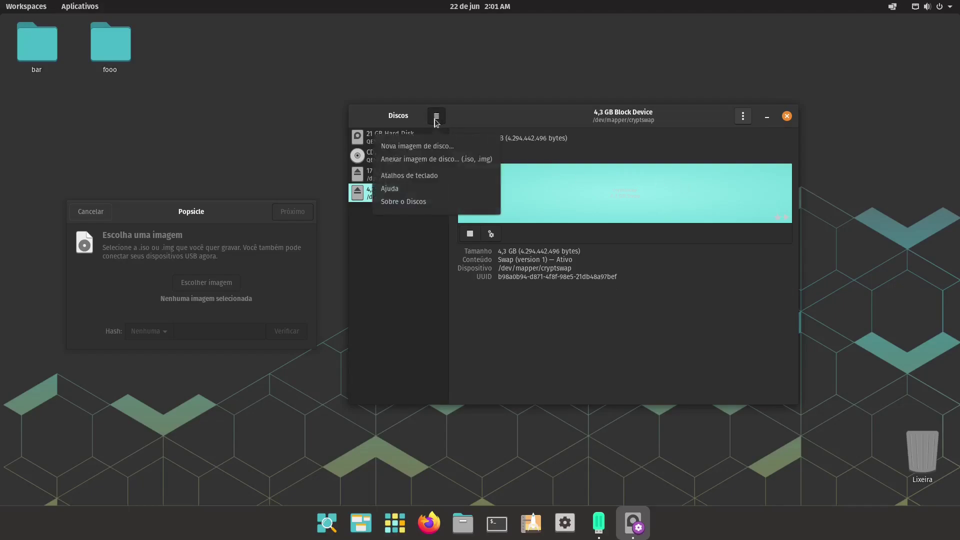
pyautogui.click(567, 219)
pyautogui.click(742, 120)
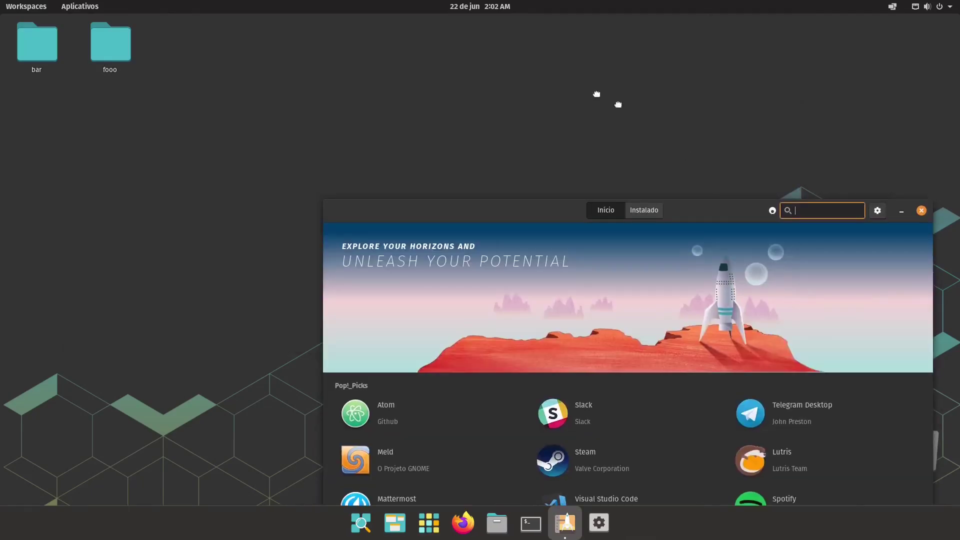
# Move the Pop!_Shop window towards the middle of the desktop and browse its Pop!_Picks.
pyautogui.moveTo(729, 212); pyautogui.dragTo(550, 75)
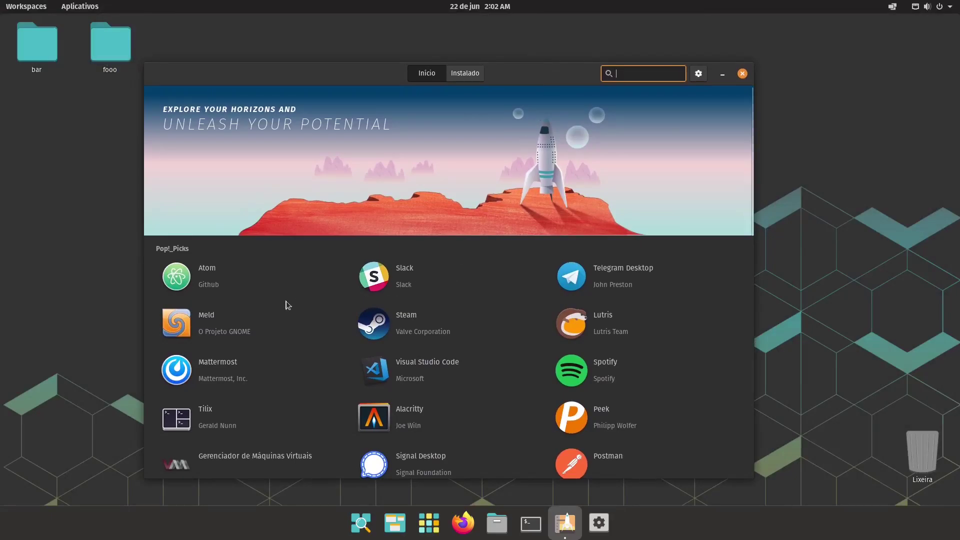
pyautogui.scroll(-10, 294, 297)
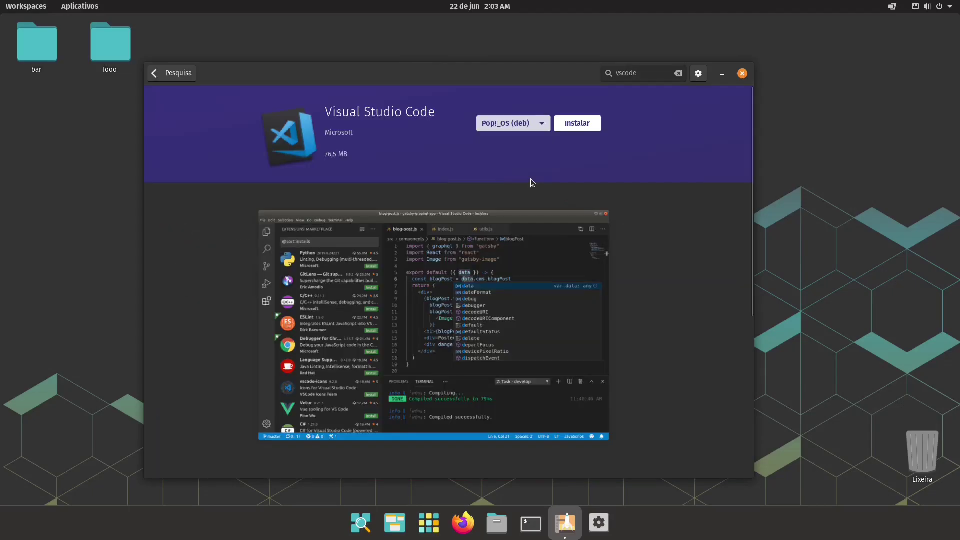
# Check the package sources offered for Visual Studio Code and view the PyCharm-Professional entry.
pyautogui.click(541, 123)
pyautogui.click(529, 127)
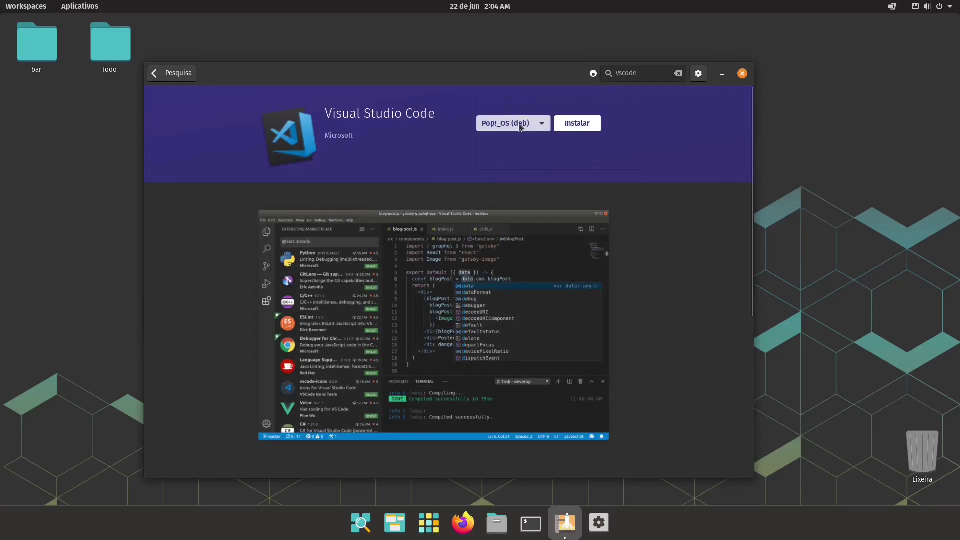
pyautogui.click(520, 127)
pyautogui.click(509, 107)
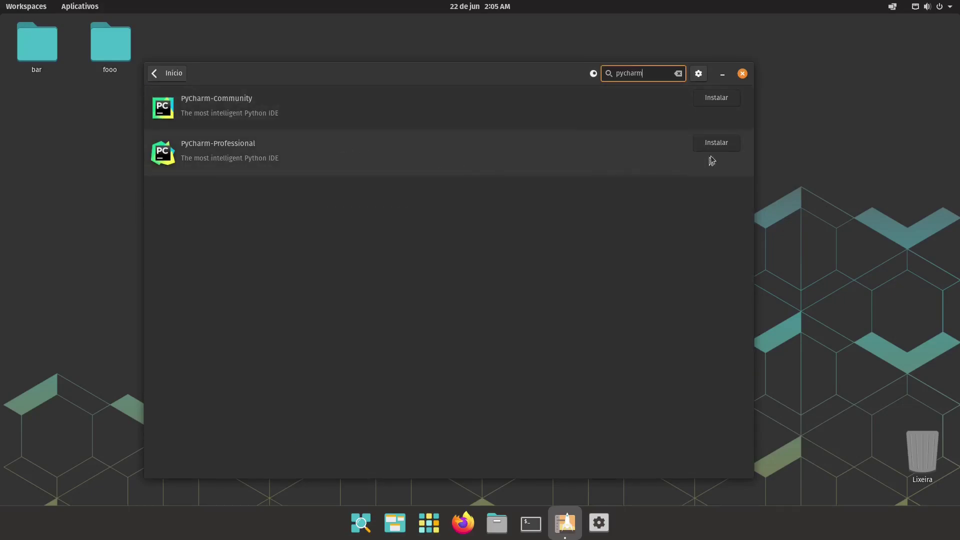
pyautogui.click(266, 165)
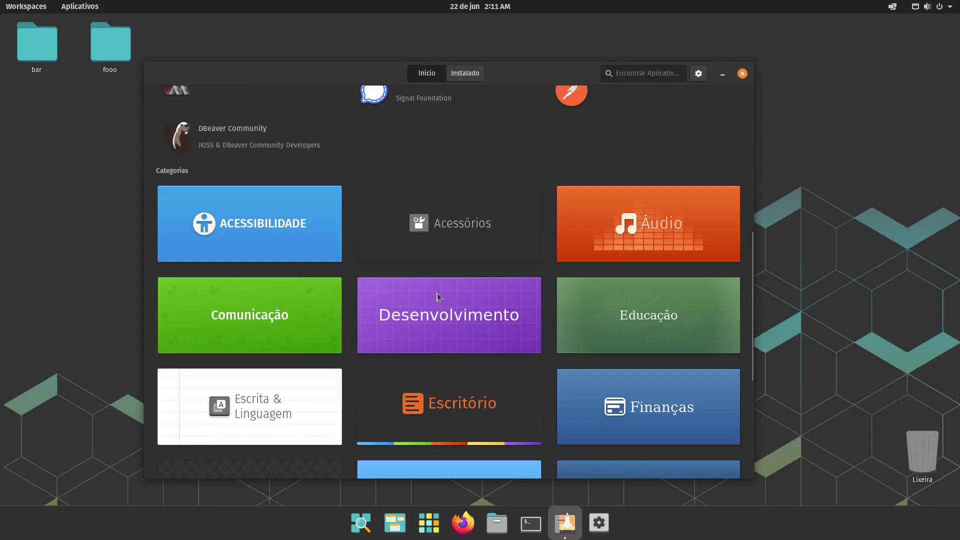
# Browse the applications listed in the shop's Desenvolvimento category.
pyautogui.click(491, 312)
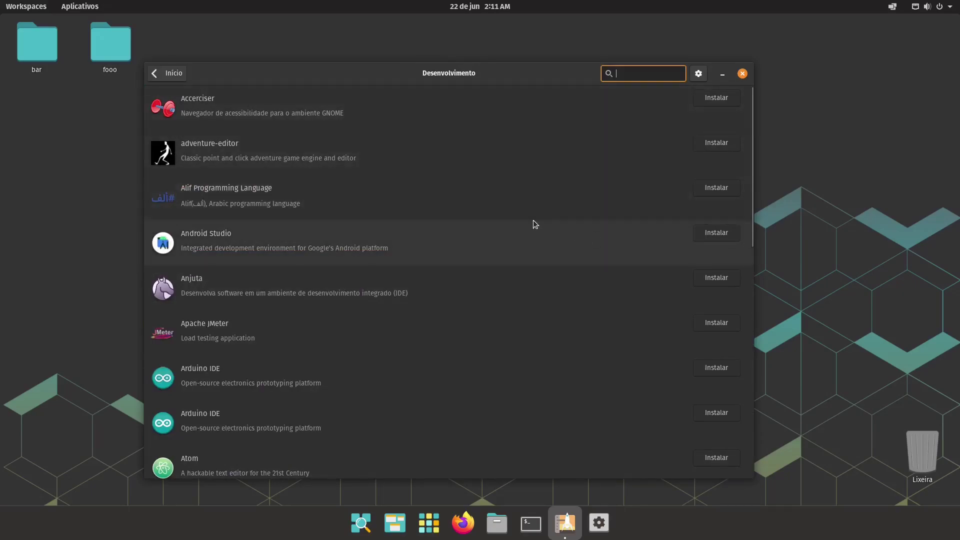
pyautogui.scroll(-2, 452, 213)
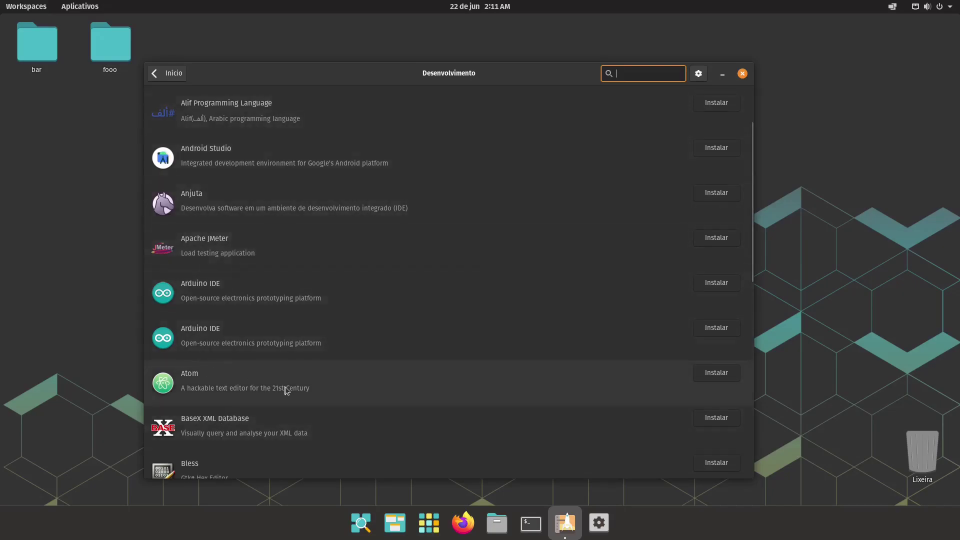
pyautogui.scroll(-5, 393, 371)
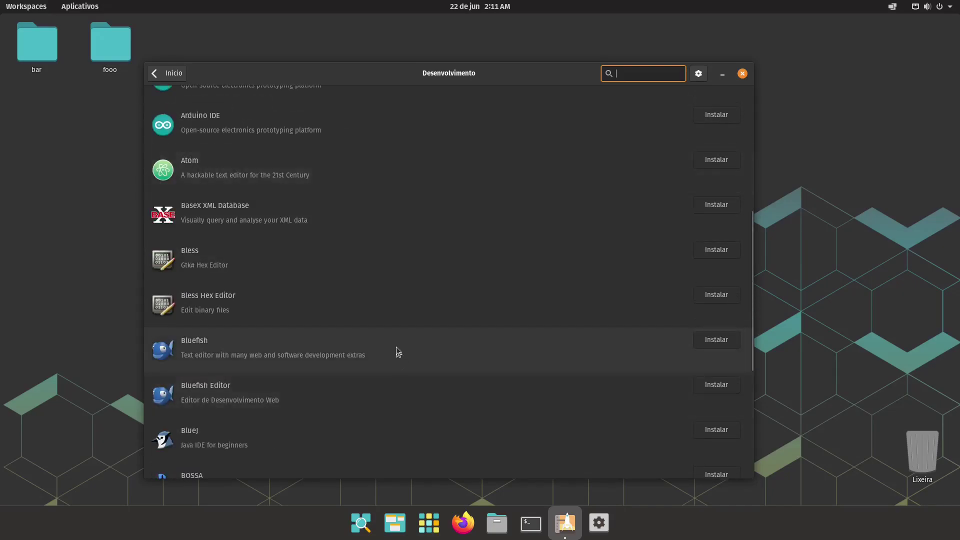
pyautogui.scroll(-3, 397, 350)
pyautogui.scroll(-10, 390, 308)
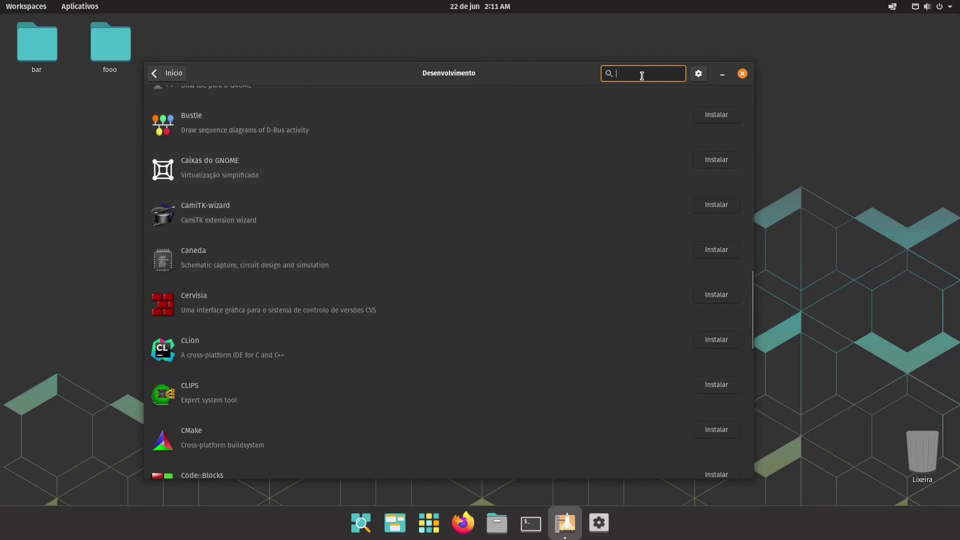
# Return to the shop's home page, look through its remaining categories, and move the shop window sideways.
pyautogui.hotkey('alt', 'Left')
pyautogui.scroll(3, 722, 339)
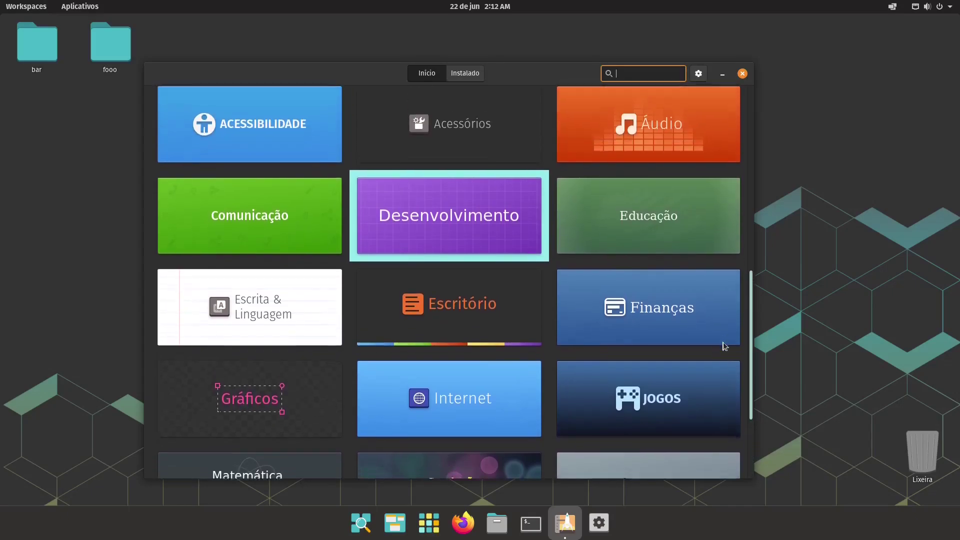
pyautogui.scroll(-5, 710, 364)
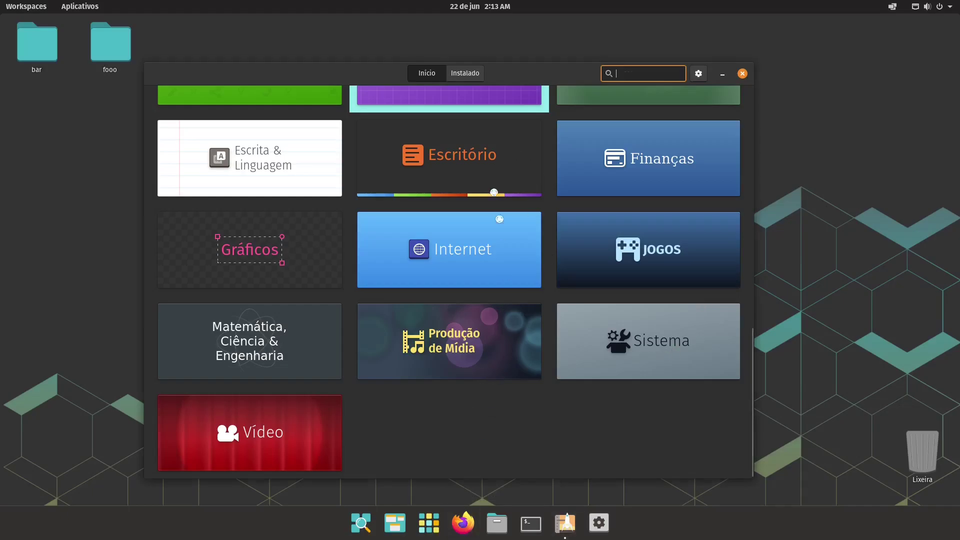
pyautogui.moveTo(557, 77); pyautogui.dragTo(743, 79)
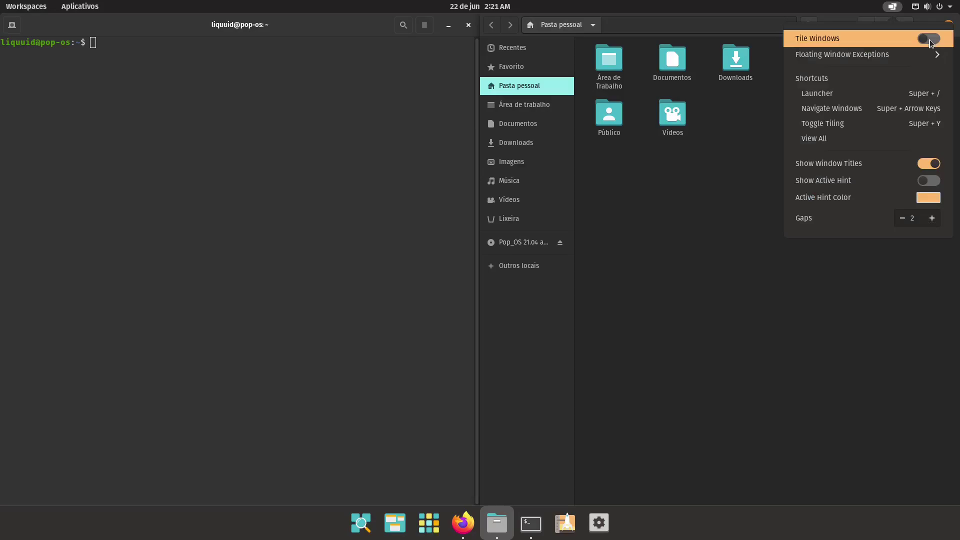
# Enable automatic window tiling and open Pop!_Shop as a third tile beside the terminal and file manager.
pyautogui.click(929, 40)
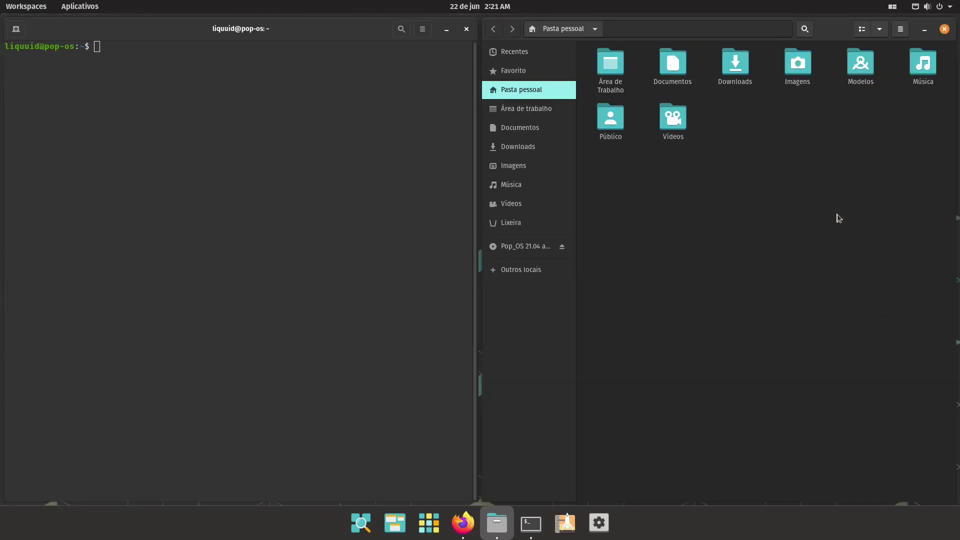
pyautogui.click(563, 531)
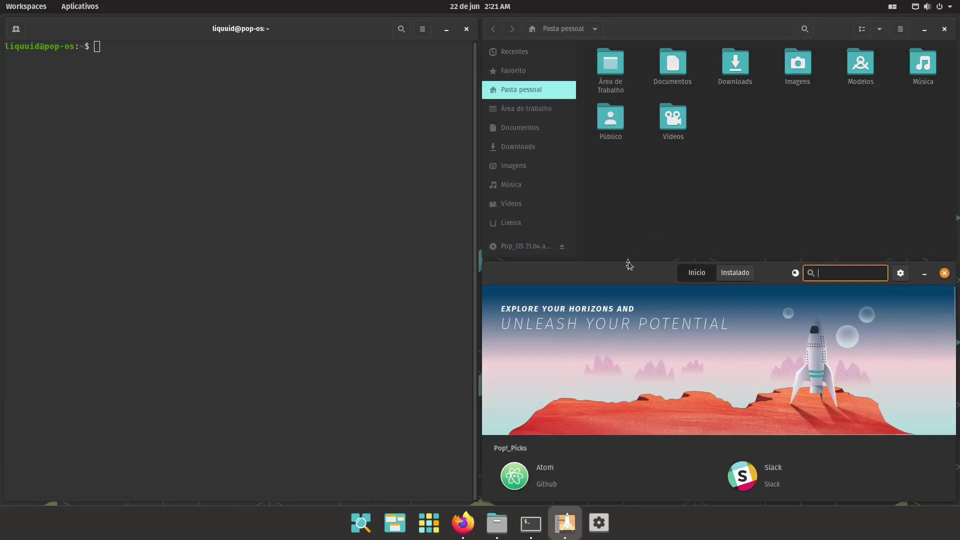
# Move the window focus from Pop!_Shop up to the file manager and across to the terminal.
pyautogui.press('super+Up')
pyautogui.press('super+Left')
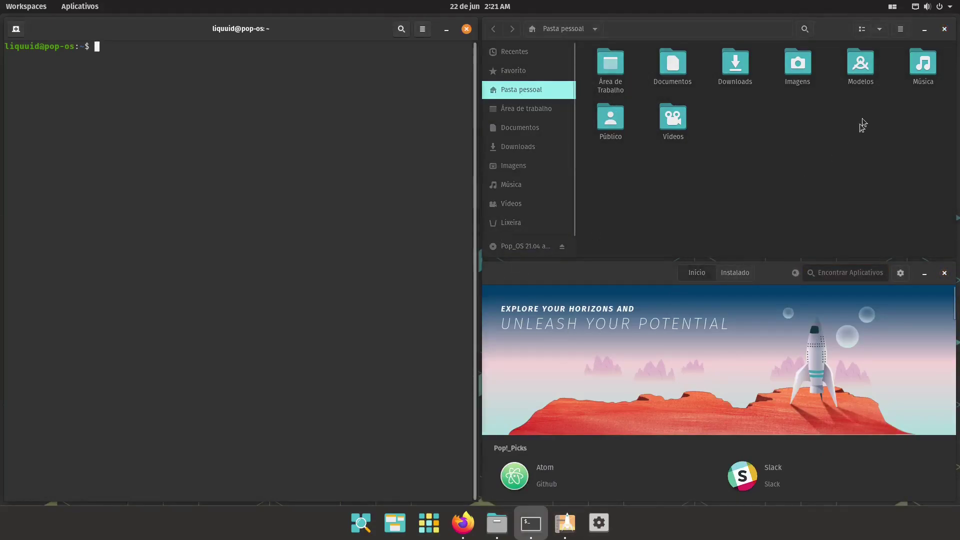
# Try larger gaps between the tiled windows and settle on a gap value of 6.
pyautogui.click(891, 7)
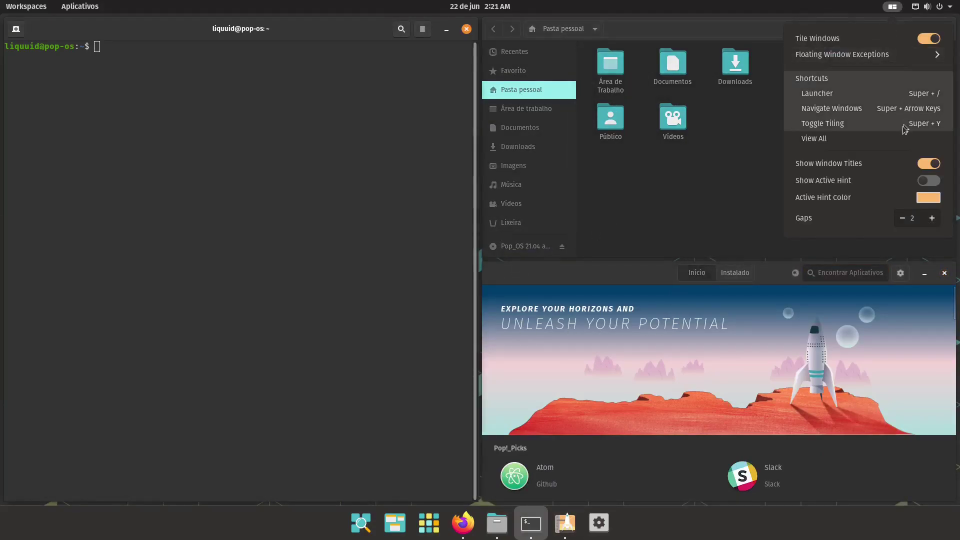
pyautogui.click(932, 219)
pyautogui.click(932, 219)
pyautogui.click(932, 219)
pyautogui.click(932, 219)
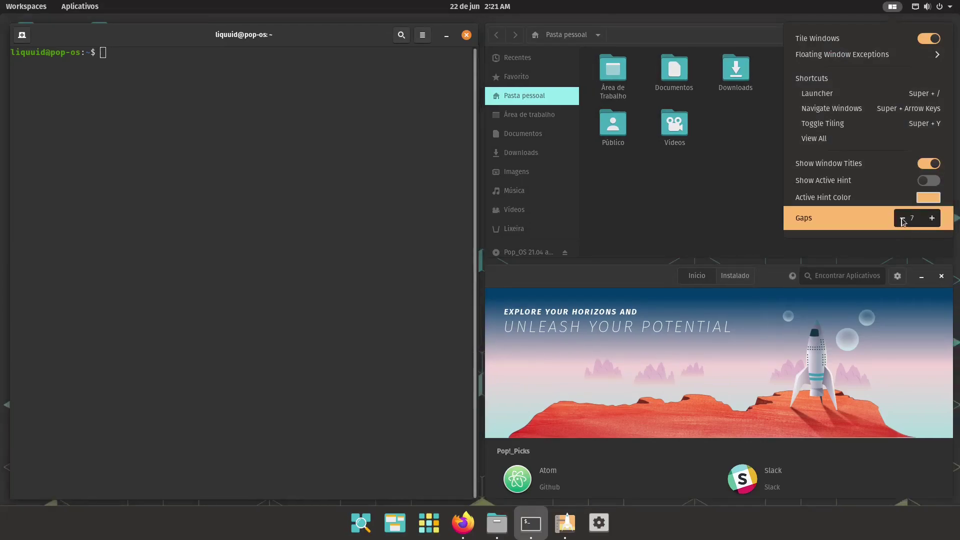
pyautogui.click(902, 218)
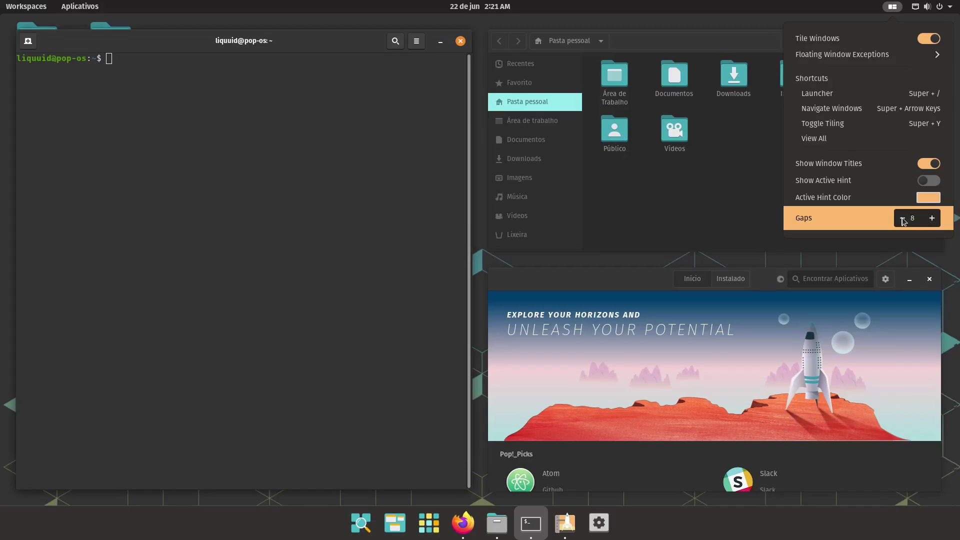
pyautogui.click(903, 219)
pyautogui.click(902, 219)
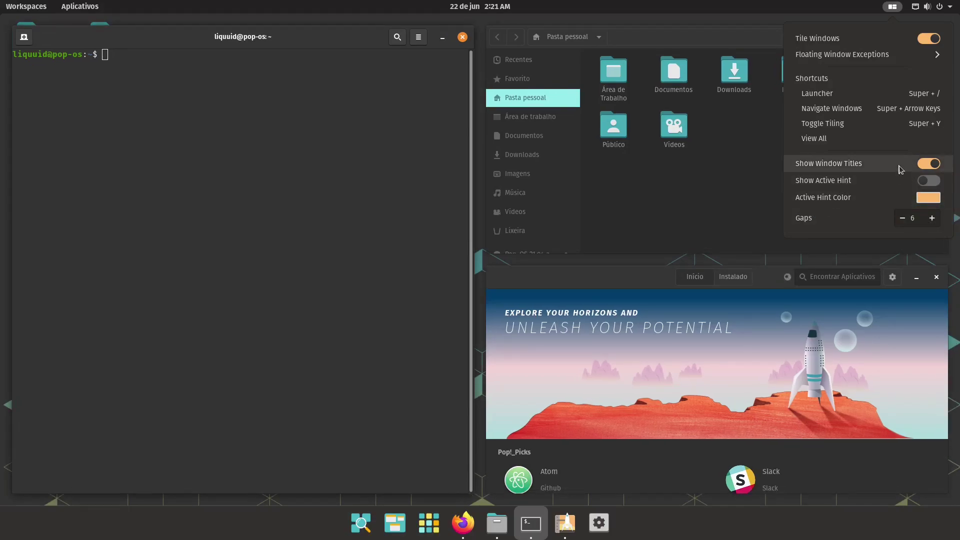
pyautogui.click(650, 33)
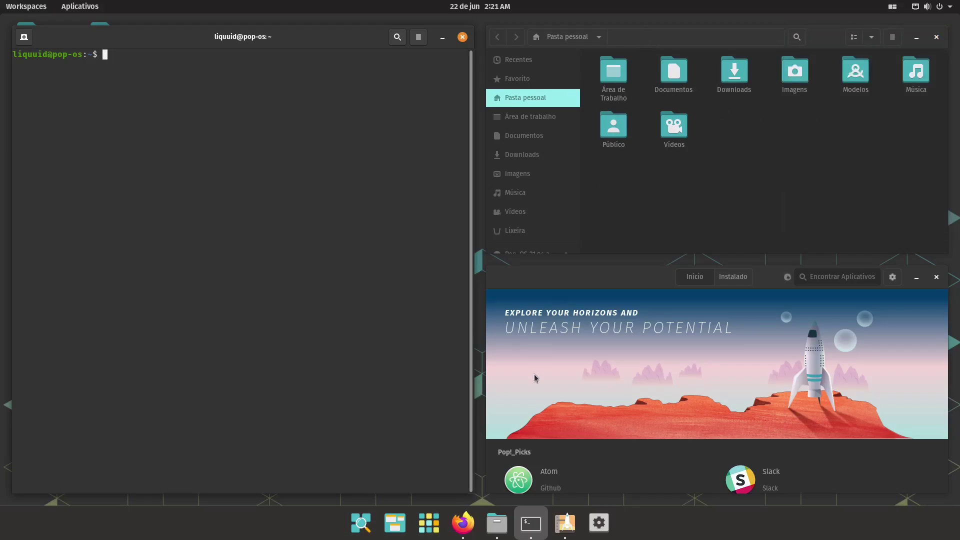
# Turn the terminal tile into a window stack.
pyautogui.press('super+s')
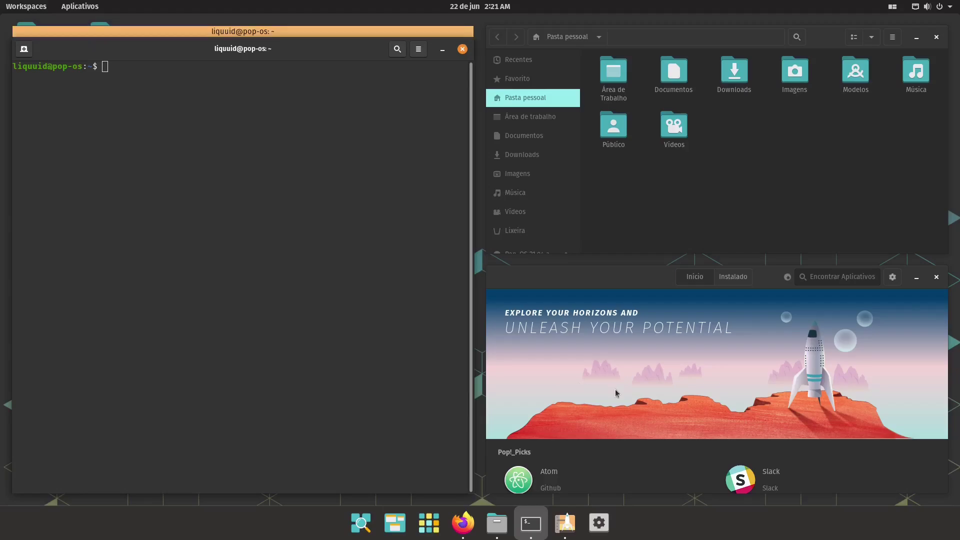